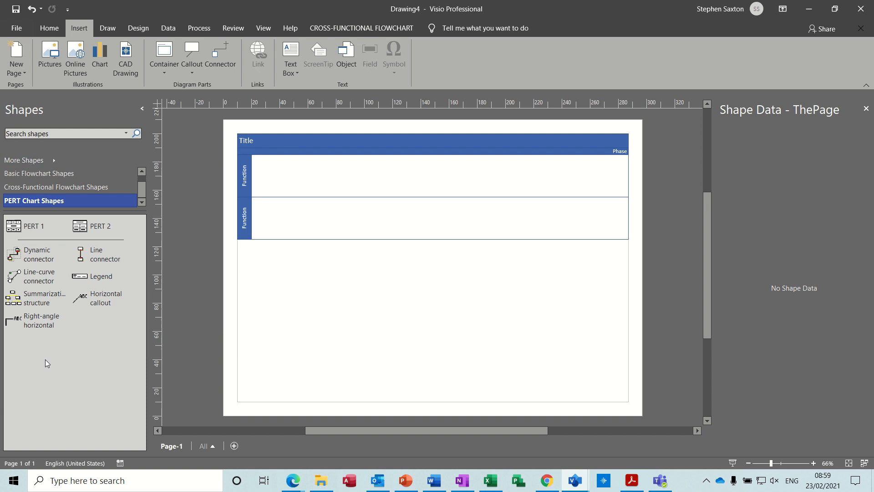
# Step: Add three more horizontal swimlanes from the Cross-Functional Flowchart Shapes below the two existing lanes
pyautogui.click(62, 190)
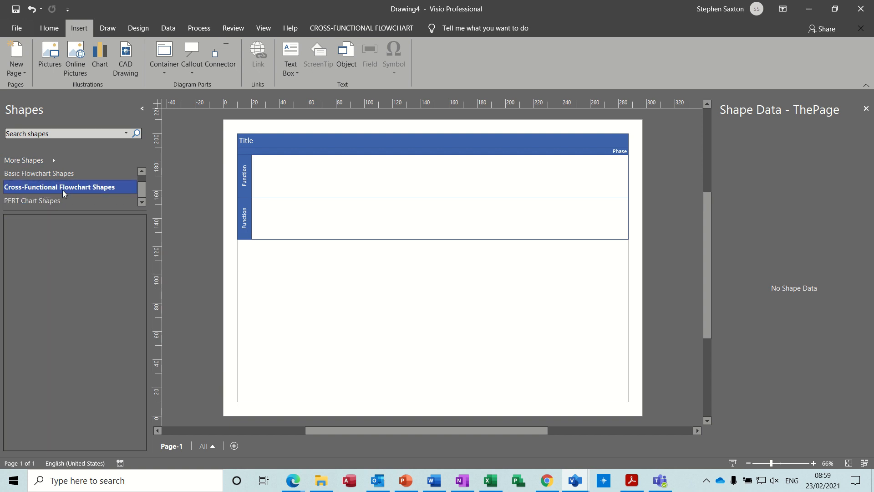
pyautogui.moveTo(50, 198); pyautogui.dragTo(108, 226)
pyautogui.click(55, 221)
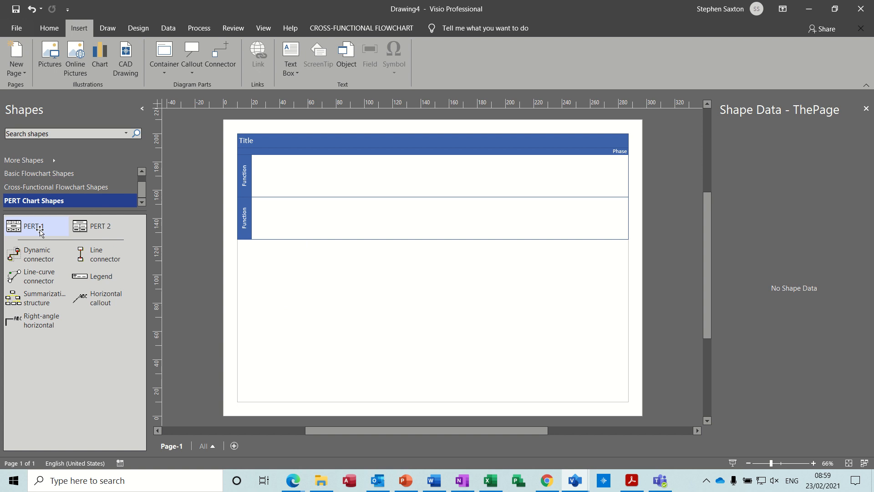
pyautogui.click(54, 188)
pyautogui.moveTo(47, 229); pyautogui.dragTo(322, 263)
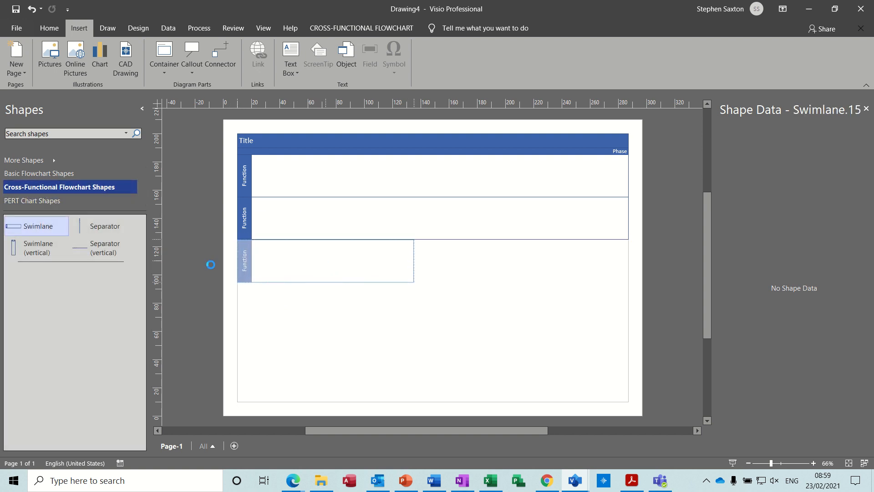
pyautogui.moveTo(38, 229); pyautogui.dragTo(322, 308)
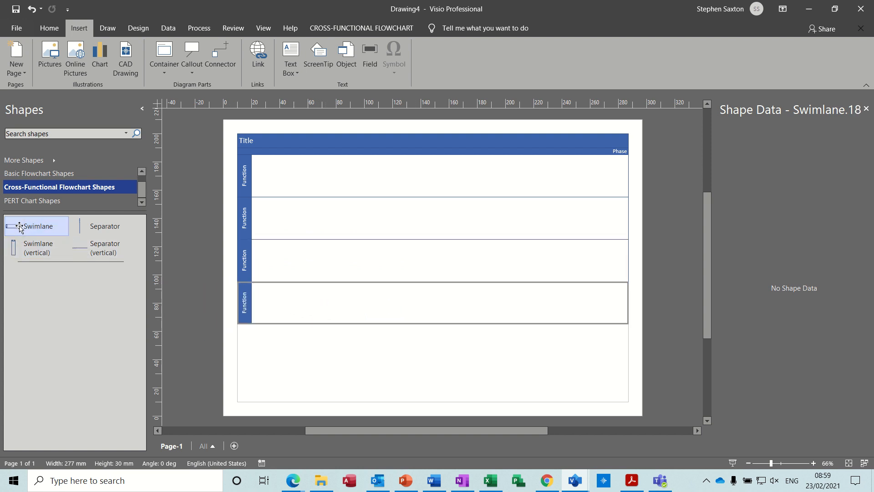
pyautogui.moveTo(20, 228); pyautogui.dragTo(324, 351)
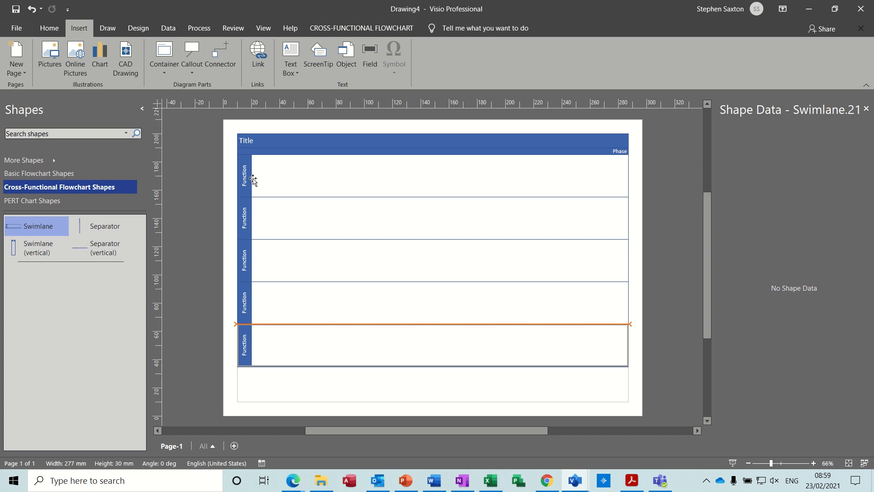
# Step: Change the cross-functional flowchart's title to "Develop Product"
pyautogui.click(246, 142)
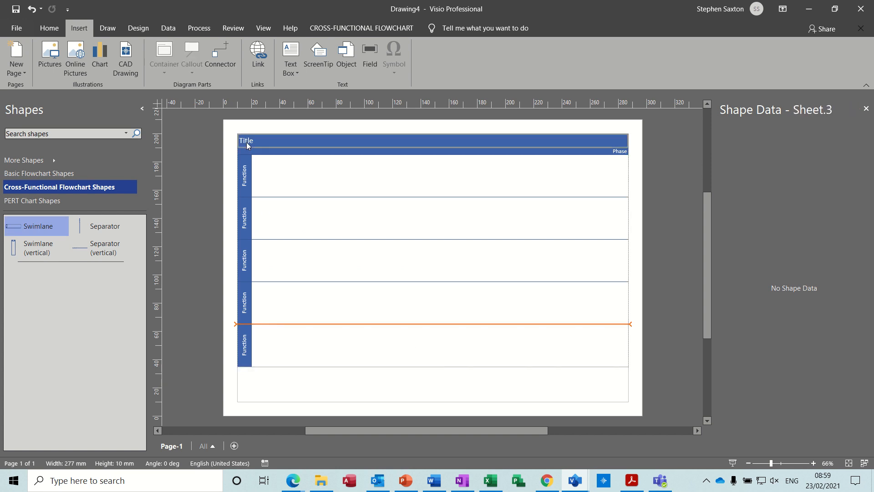
pyautogui.doubleClick(246, 142)
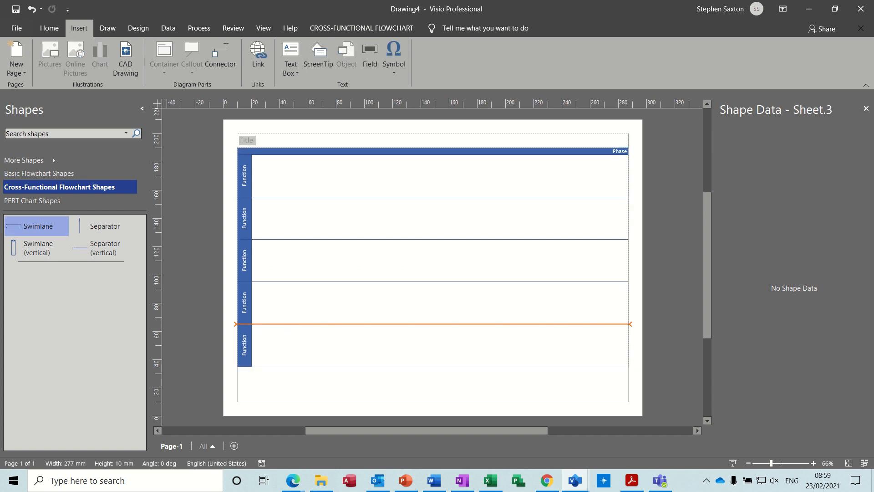
pyautogui.write('Develop Product')
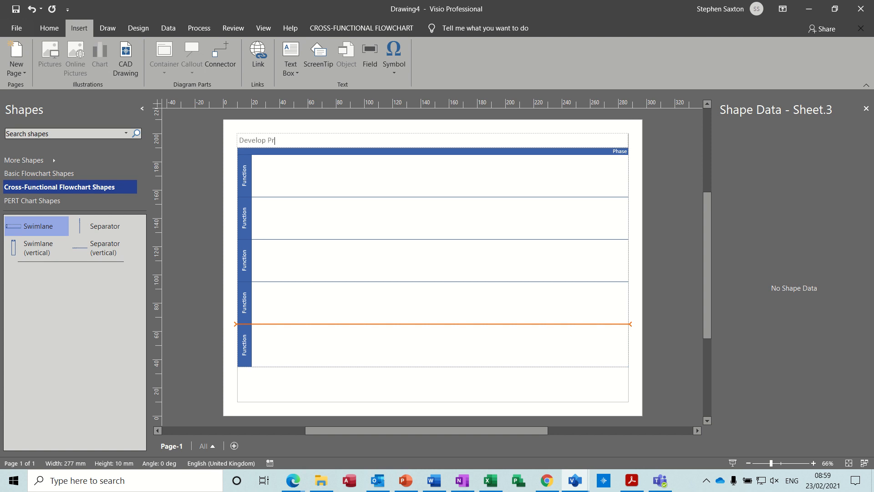
# Step: Label the first swimlane "Development" and the second swimlane "Design"
pyautogui.doubleClick(244, 176)
pyautogui.write('D')
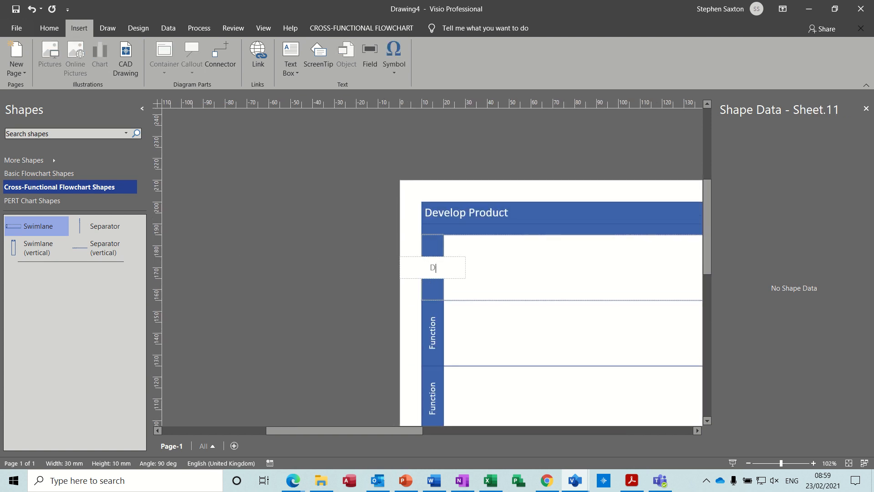
pyautogui.write('evelopment')
pyautogui.doubleClick(432, 330)
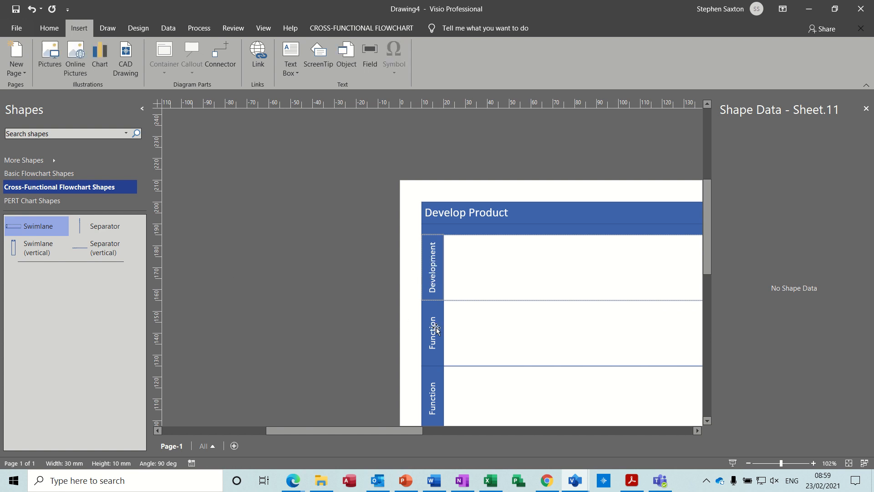
pyautogui.write('De')
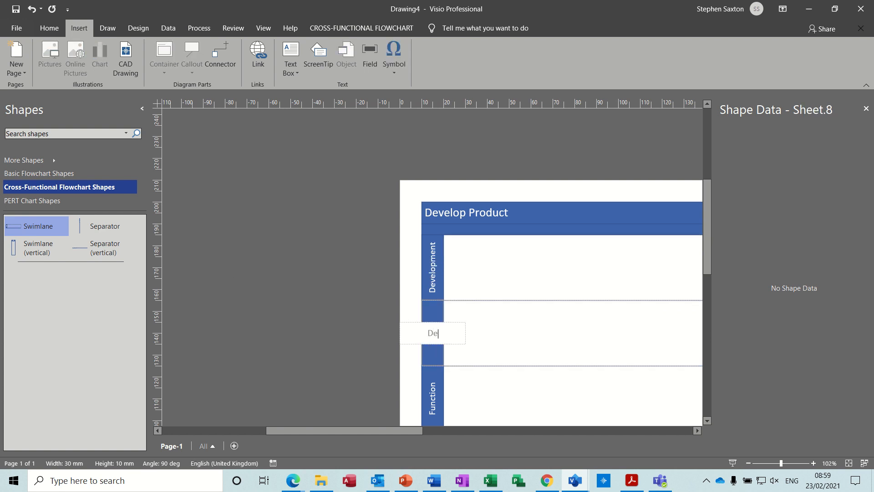
pyautogui.write('sign')
# Step: Label the third swimlane "Testing" and the fourth swimlane "Risk"
pyautogui.doubleClick(434, 394)
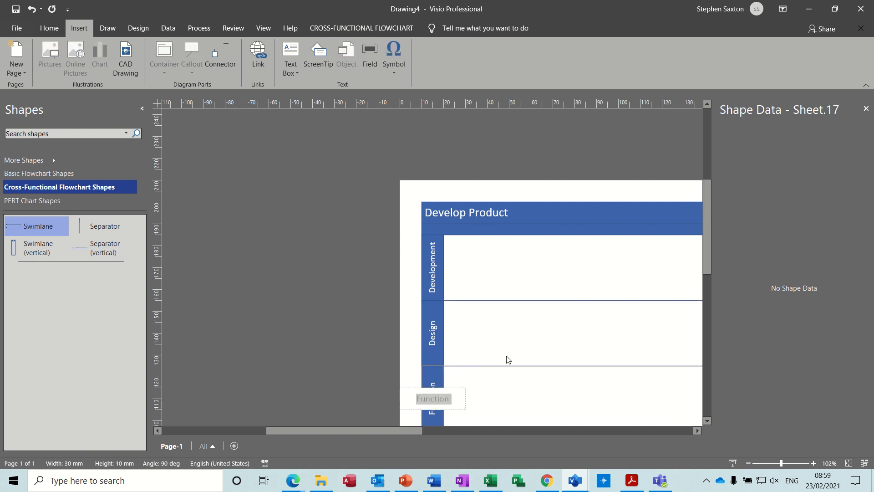
pyautogui.write('Testing')
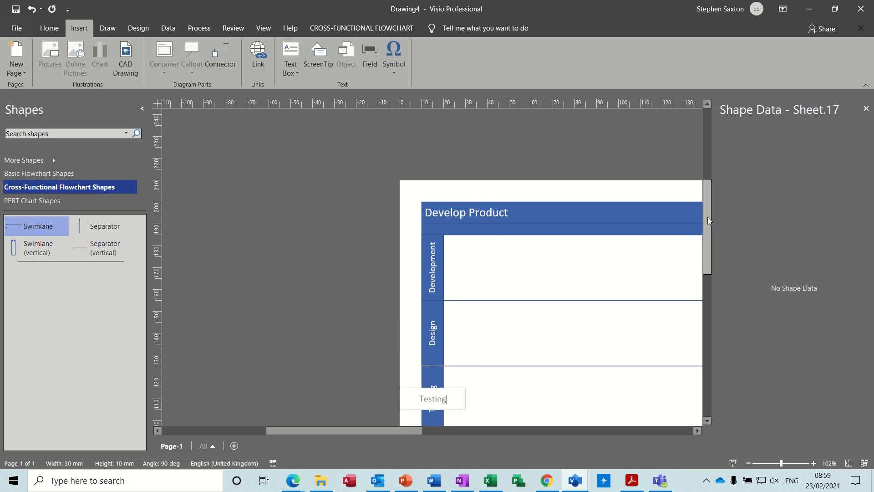
pyautogui.moveTo(708, 220); pyautogui.dragTo(706, 268)
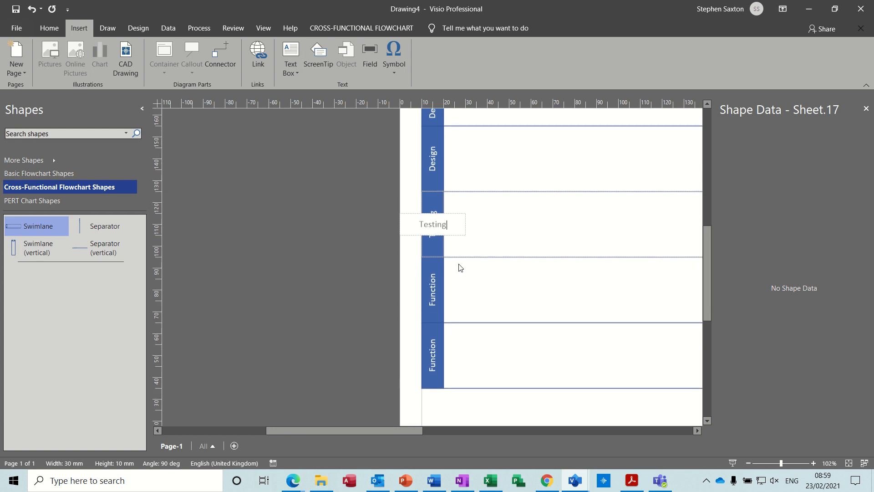
pyautogui.doubleClick(433, 284)
pyautogui.write('Risk')
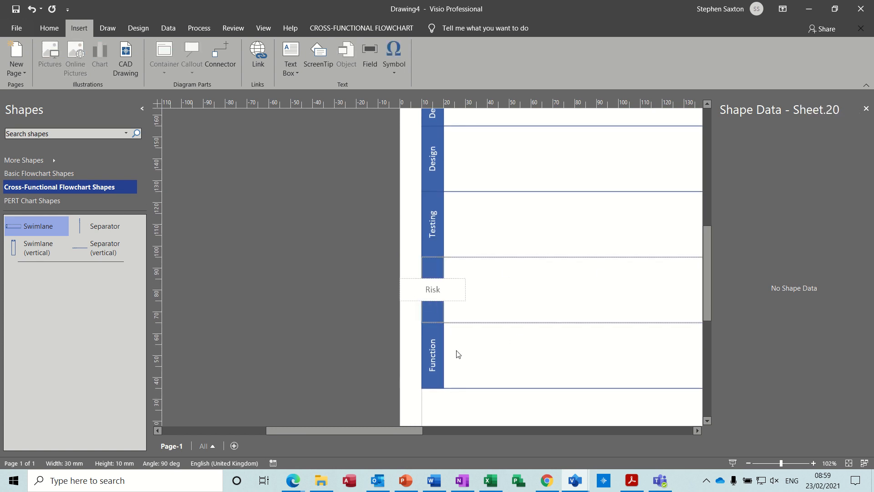
# Step: Label the fifth swimlane "Marketing" and finish the text editing
pyautogui.doubleClick(432, 352)
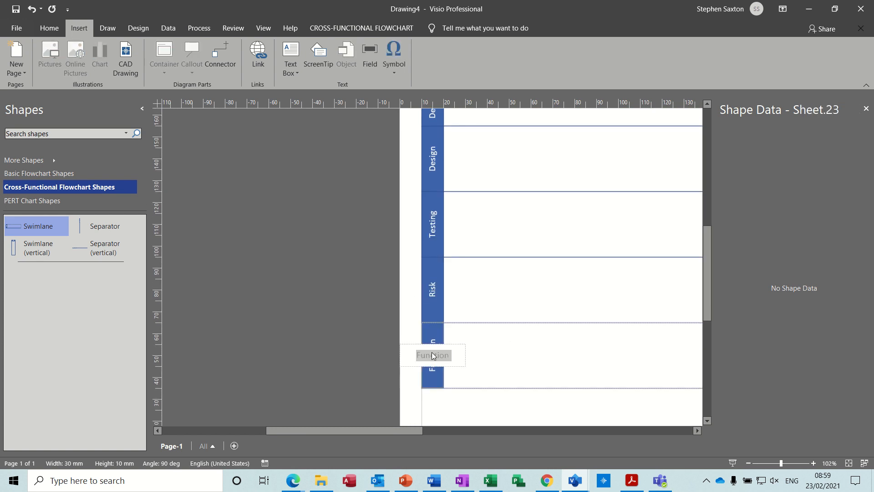
pyautogui.write('Marketing')
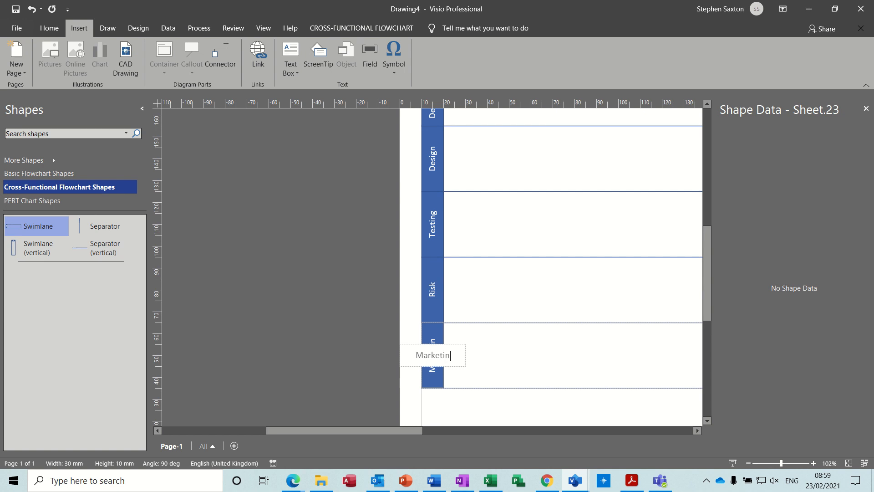
pyautogui.click(506, 301)
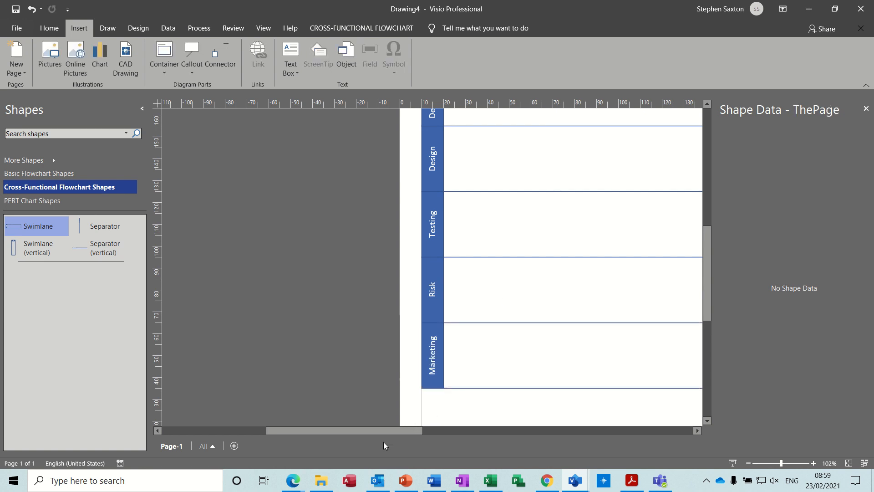
# Step: Close the Shape Data pane and shorten the swimlanes by about 10 mm at their right end
pyautogui.moveTo(378, 432); pyautogui.dragTo(425, 431)
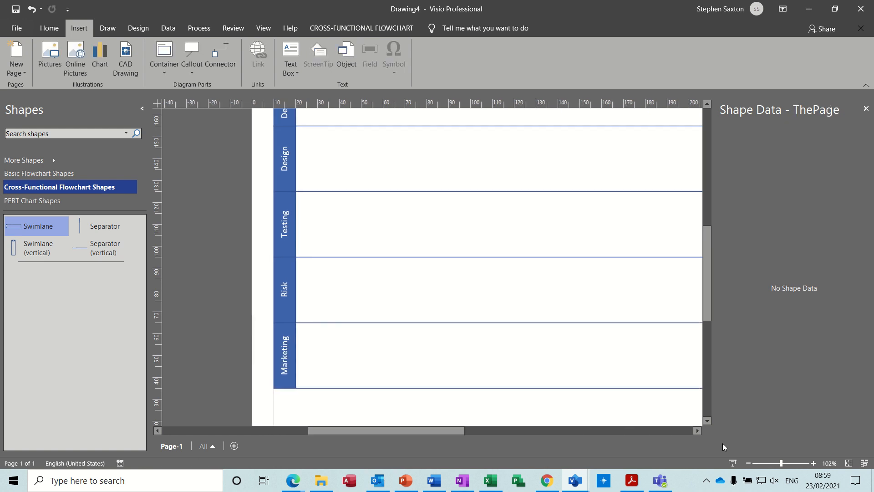
pyautogui.click(748, 463)
pyautogui.click(748, 463)
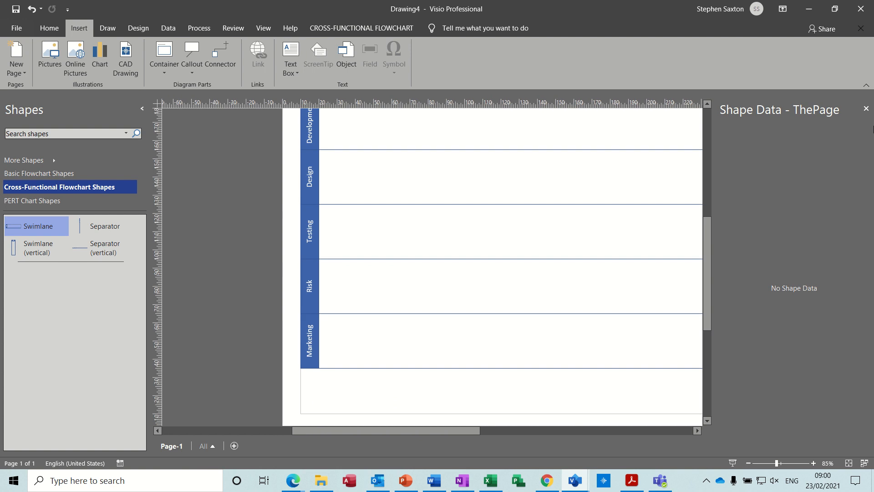
pyautogui.click(866, 109)
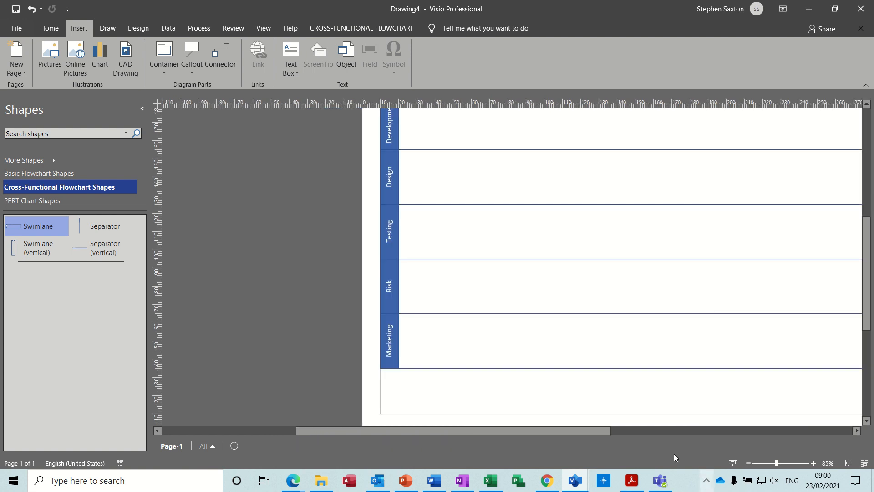
pyautogui.moveTo(589, 433); pyautogui.dragTo(640, 426)
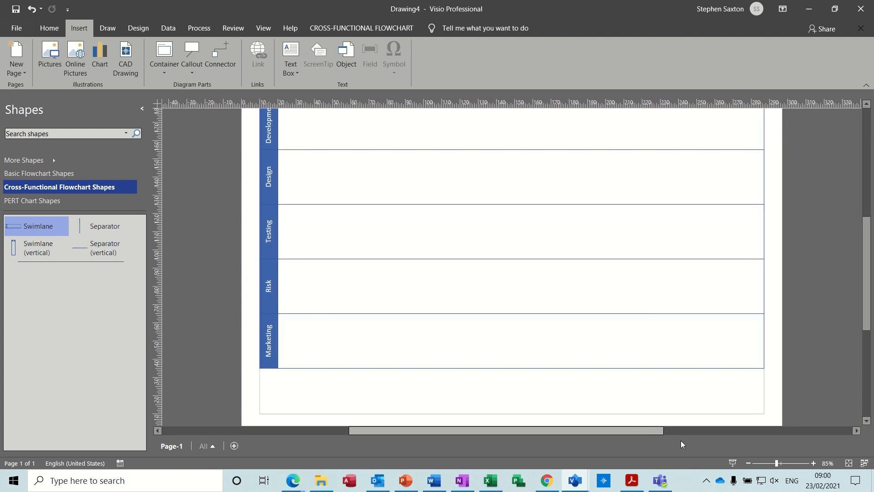
pyautogui.click(748, 464)
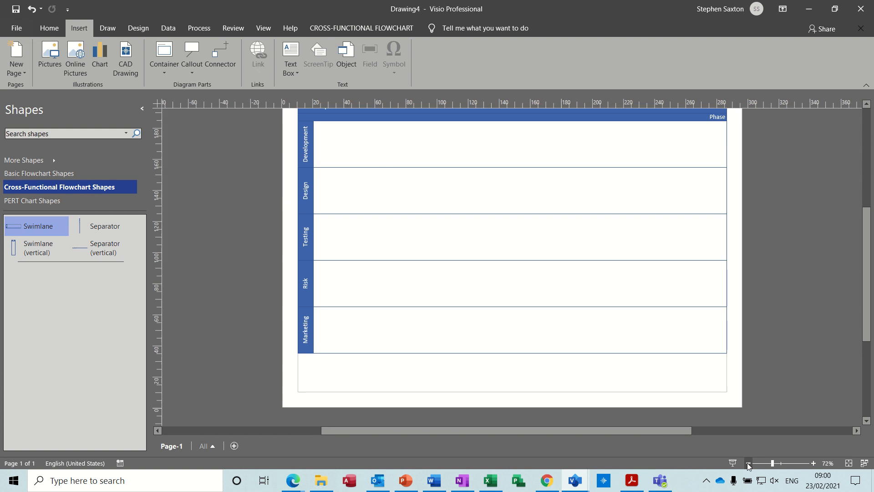
pyautogui.click(748, 464)
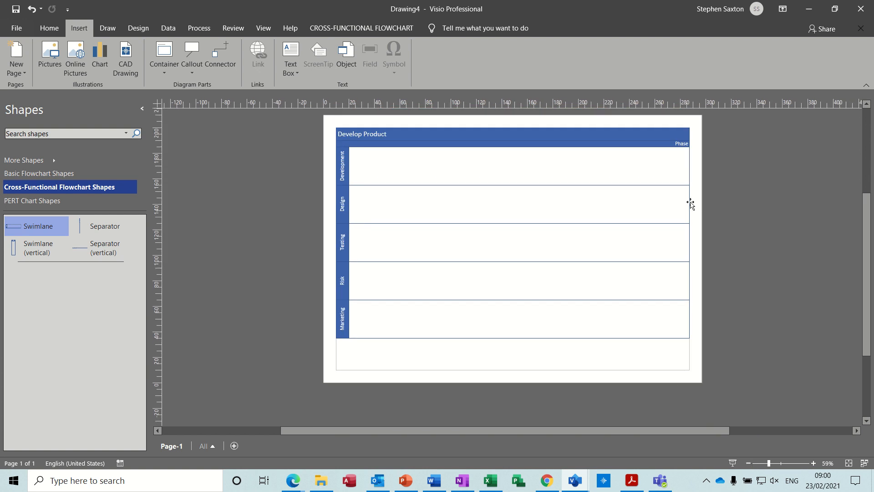
pyautogui.moveTo(689, 202)
pyautogui.mouseDown()
pyautogui.moveTo(758, 203)
pyautogui.moveTo(677, 209)
pyautogui.mouseUp()
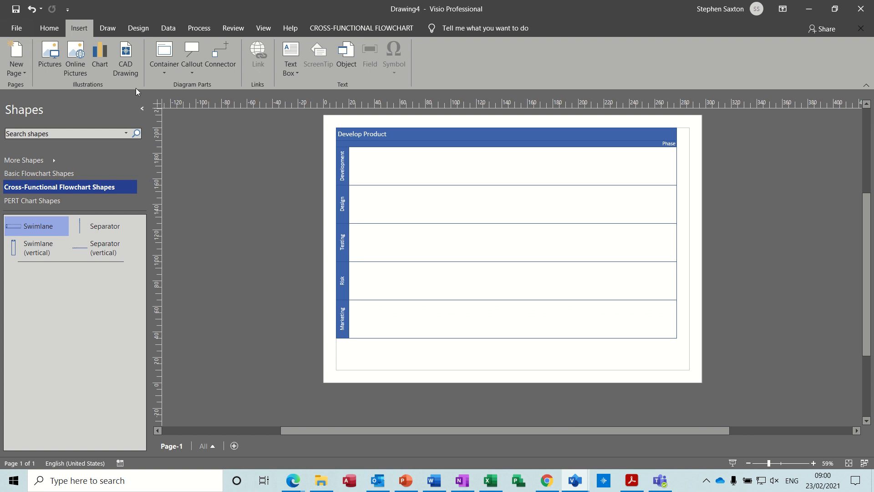
# Step: Duplicate the swimlane page, compare the copy with the original, and return to Page-1
pyautogui.click(23, 73)
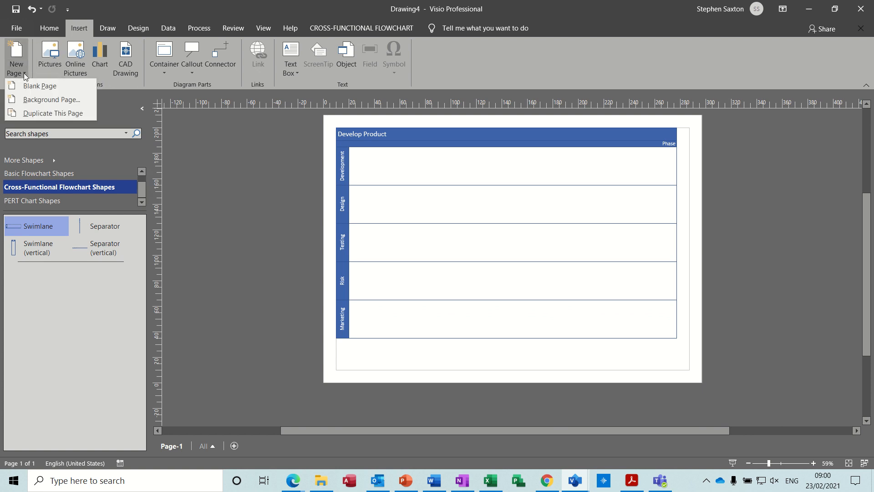
pyautogui.click(59, 115)
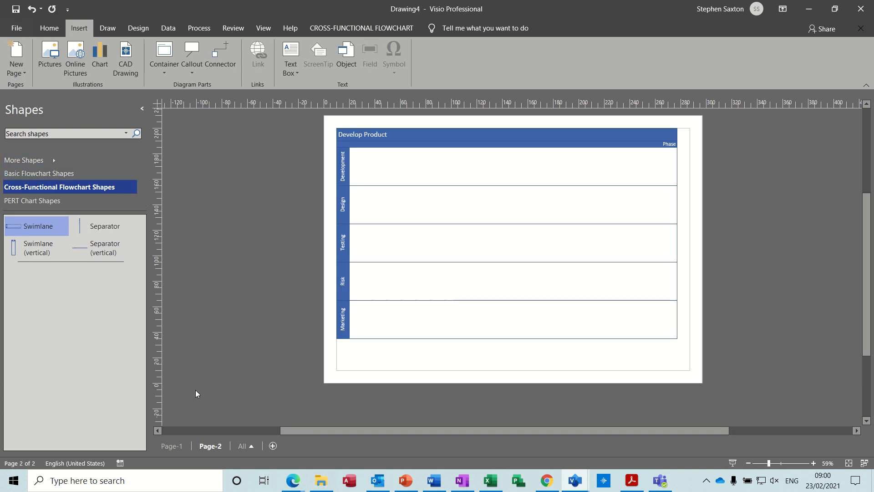
pyautogui.click(172, 446)
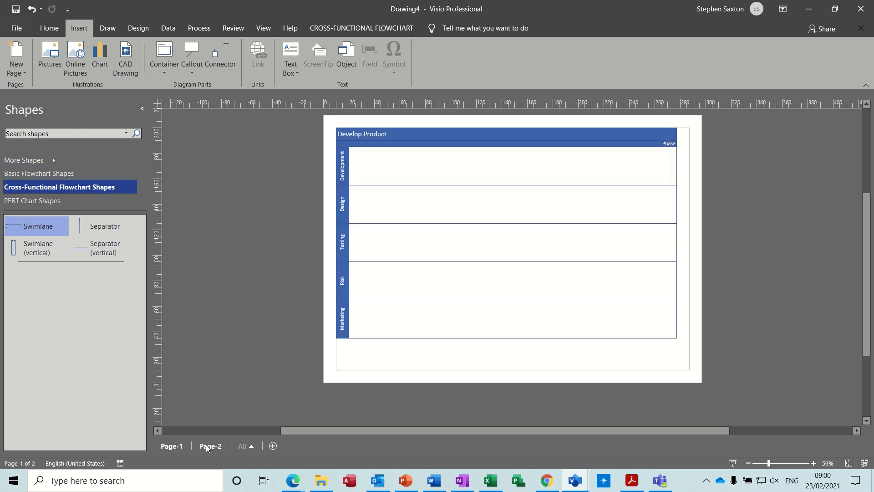
pyautogui.click(208, 445)
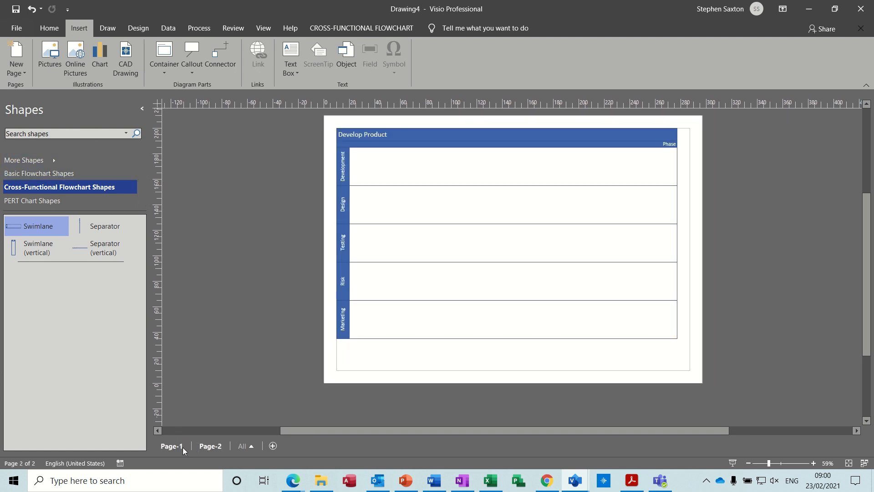
pyautogui.click(173, 446)
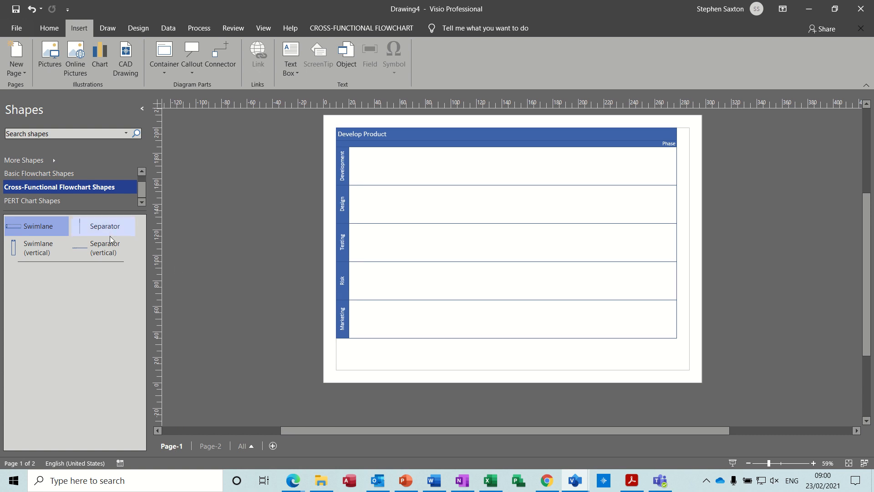
# Step: Place a PERT 2 shape near the start of the Development lane and set its task name to "Scope"
pyautogui.click(48, 202)
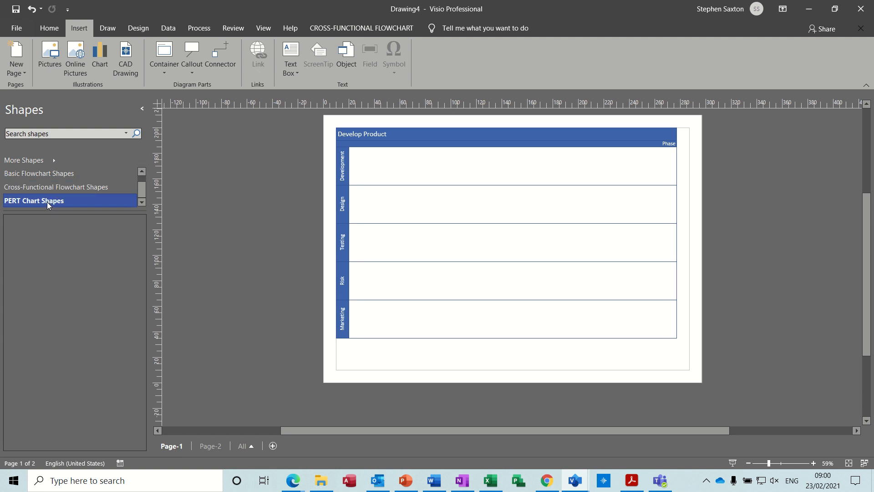
pyautogui.moveTo(83, 229); pyautogui.dragTo(391, 166)
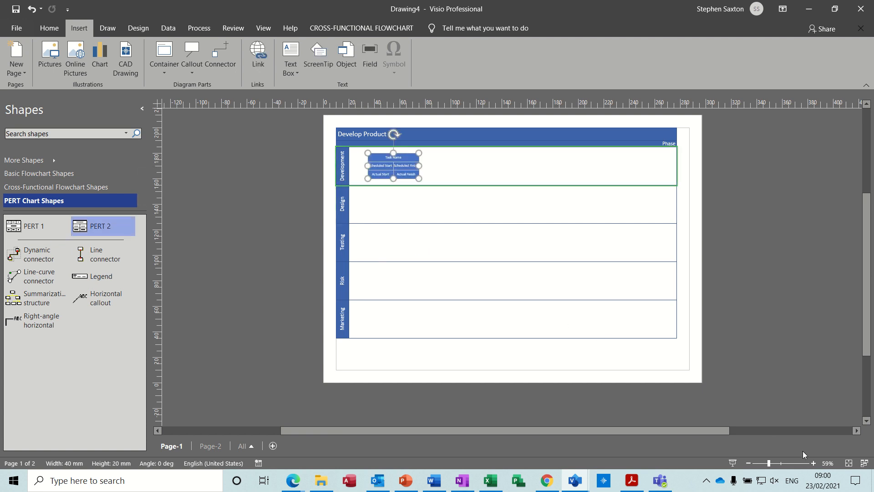
pyautogui.click(813, 463)
pyautogui.click(813, 463)
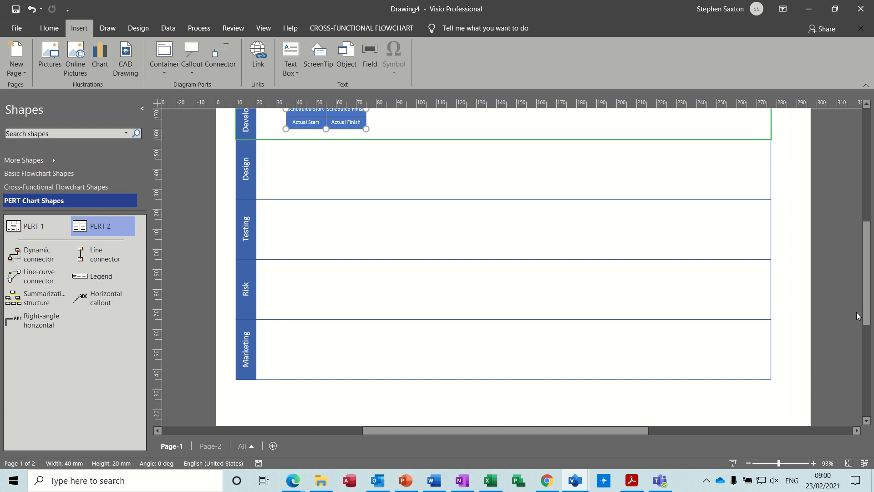
pyautogui.moveTo(864, 304); pyautogui.dragTo(869, 268)
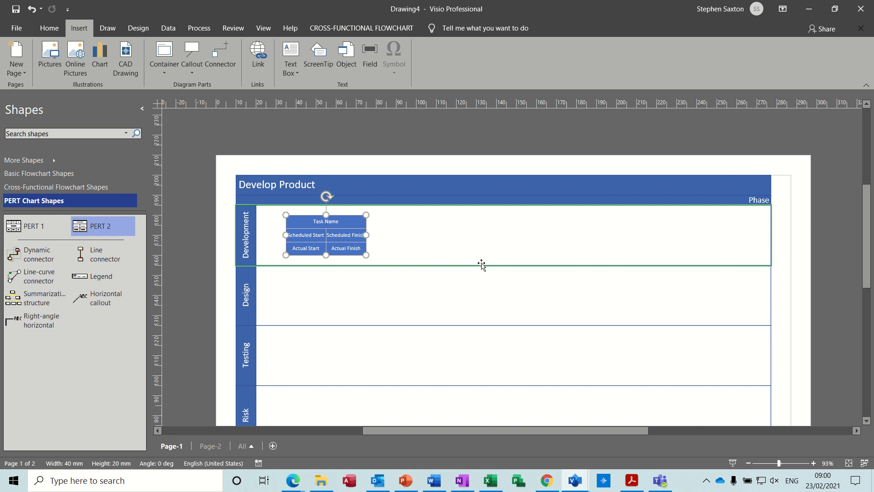
pyautogui.write('Scope')
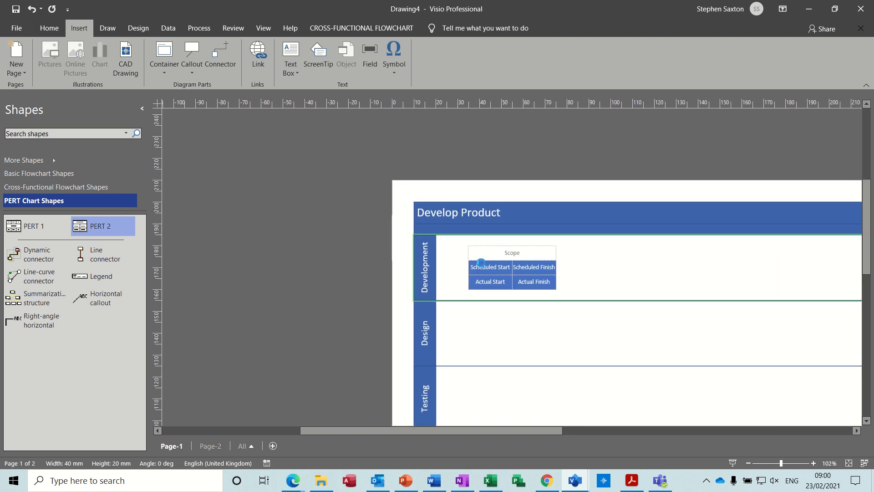
# Step: Complete the first task's name as "Scope Product" and set its scheduled start to 23/02/2021
pyautogui.write(' Product')
pyautogui.click(484, 272)
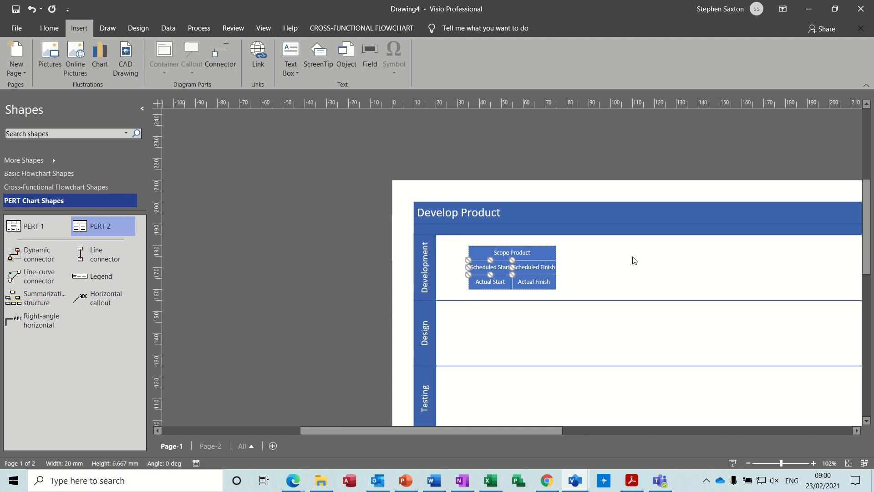
pyautogui.write('2')
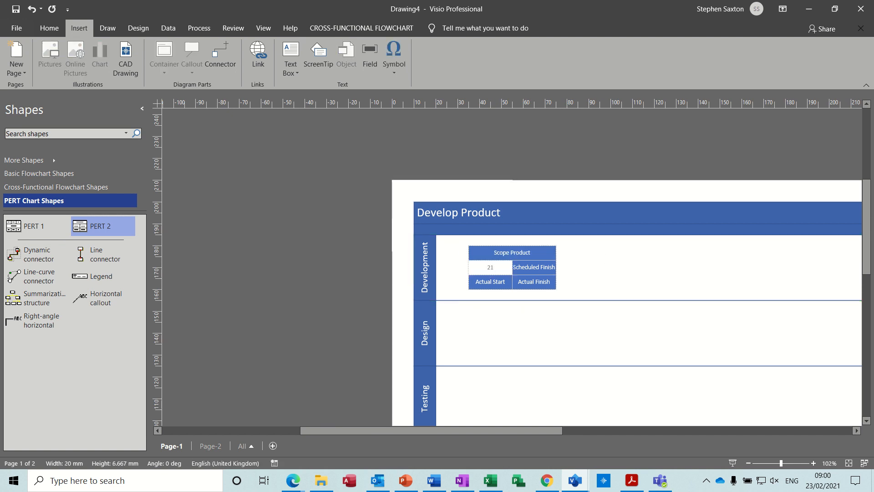
pyautogui.write('1')
pyautogui.press('BackSpace')
pyautogui.write('3/02/2021')
# Step: Set the Scope Product task's scheduled finish to 25/02/2021 and leave its actual dates unfilled
pyautogui.click(546, 269)
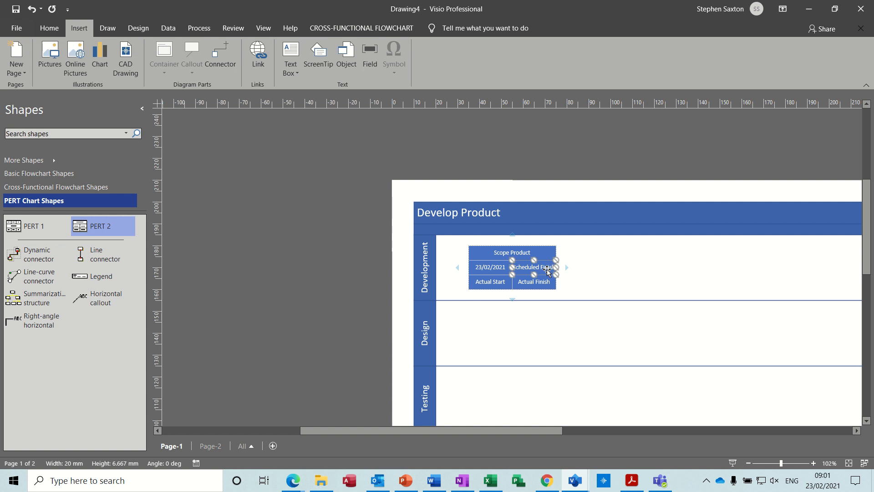
pyautogui.write('2')
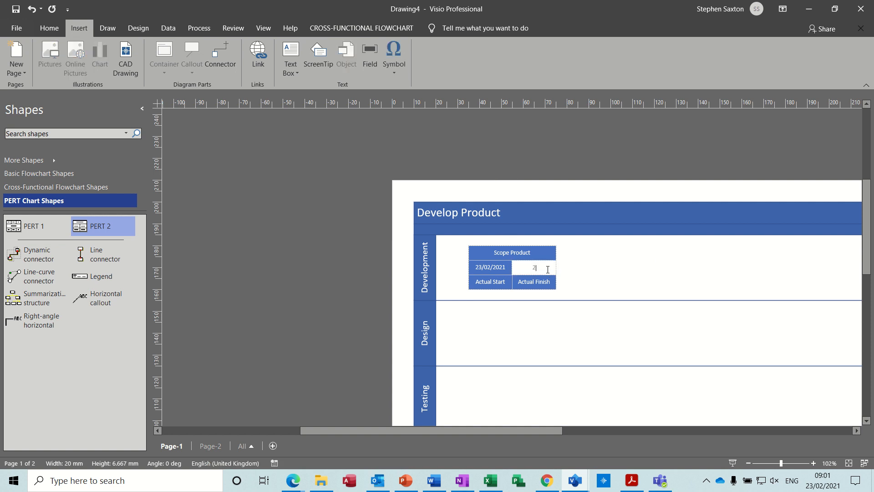
pyautogui.write('5/02/2021')
pyautogui.click(490, 283)
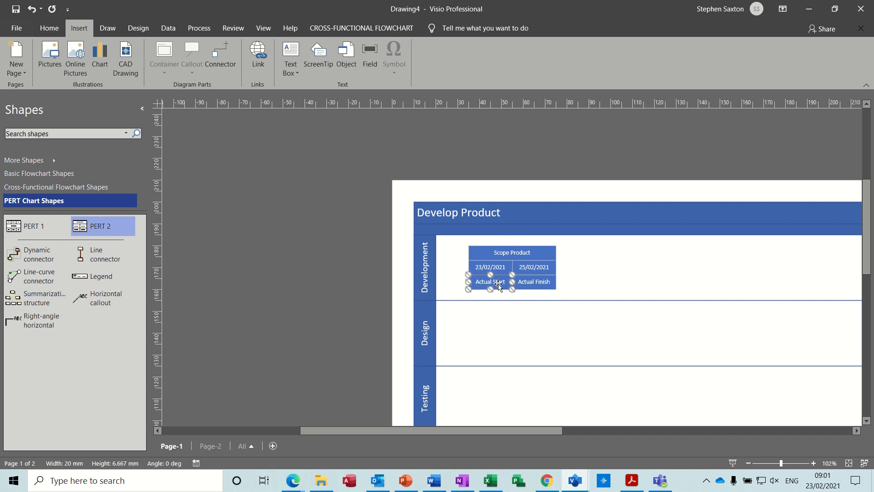
pyautogui.click(594, 266)
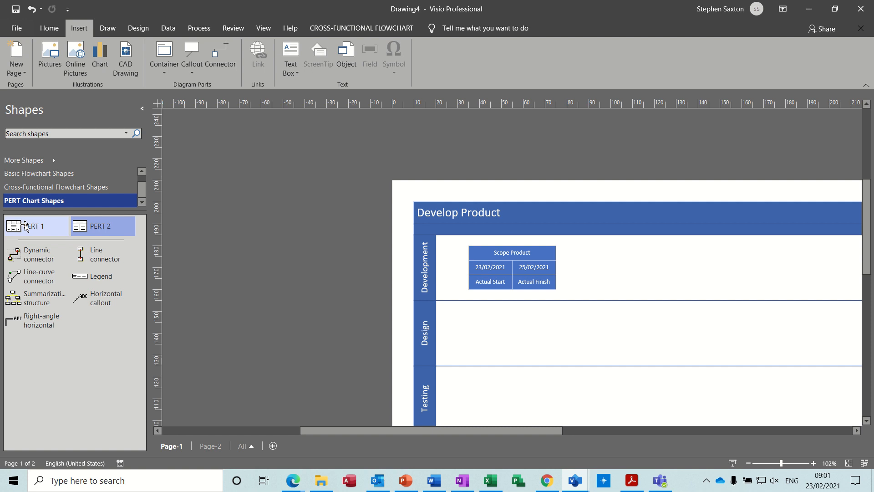
pyautogui.moveTo(23, 225)
pyautogui.mouseDown()
pyautogui.moveTo(551, 343)
pyautogui.moveTo(186, 299)
pyautogui.moveTo(20, 222)
pyautogui.mouseUp()
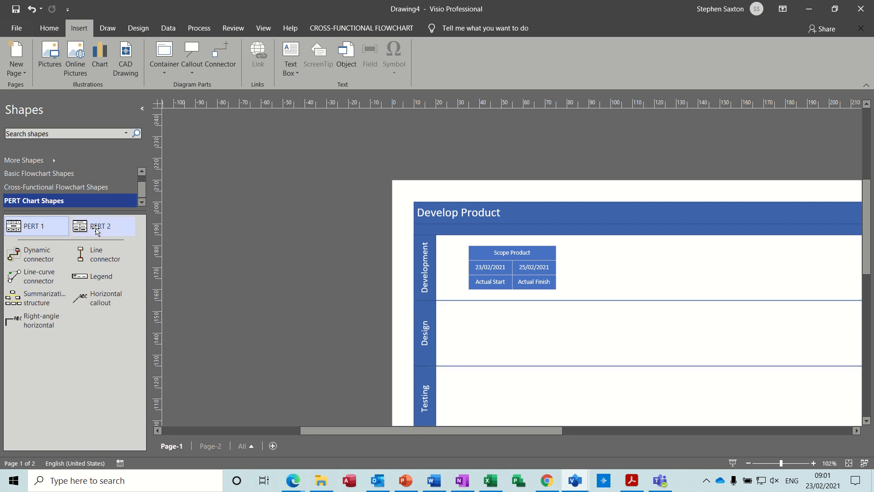
pyautogui.moveTo(98, 226); pyautogui.dragTo(653, 268)
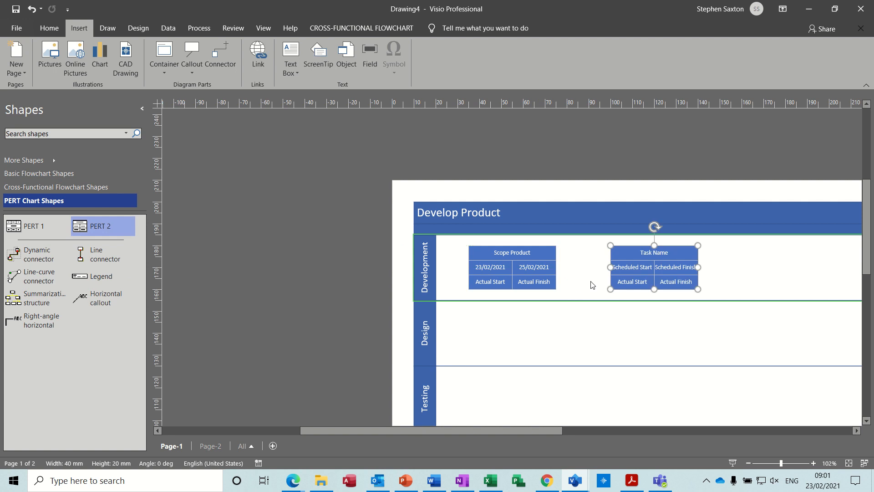
pyautogui.press('Delete')
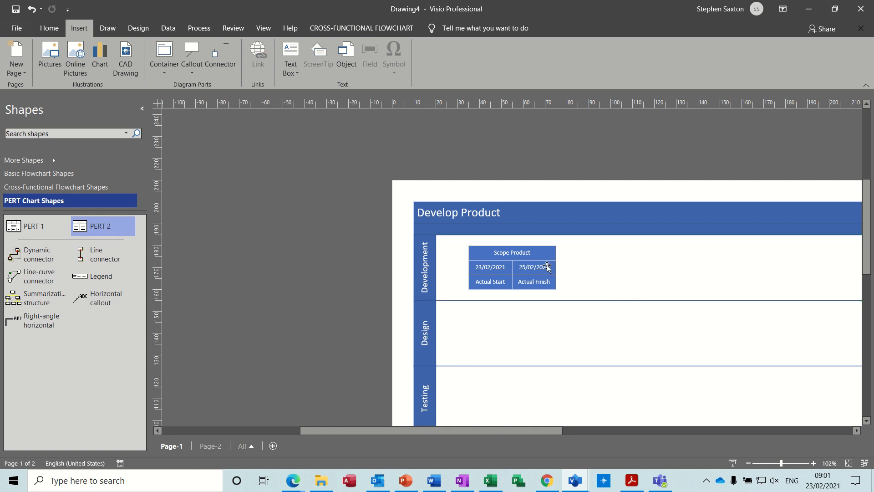
# Step: Add a connected PERT 2 shape after Scope Product in the Development lane and name it "Go No Go status"
pyautogui.moveTo(567, 267)
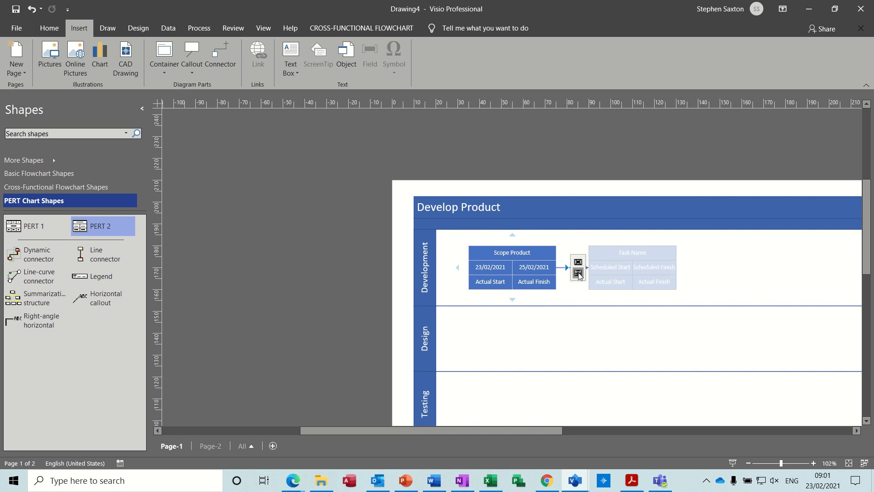
pyautogui.click(578, 275)
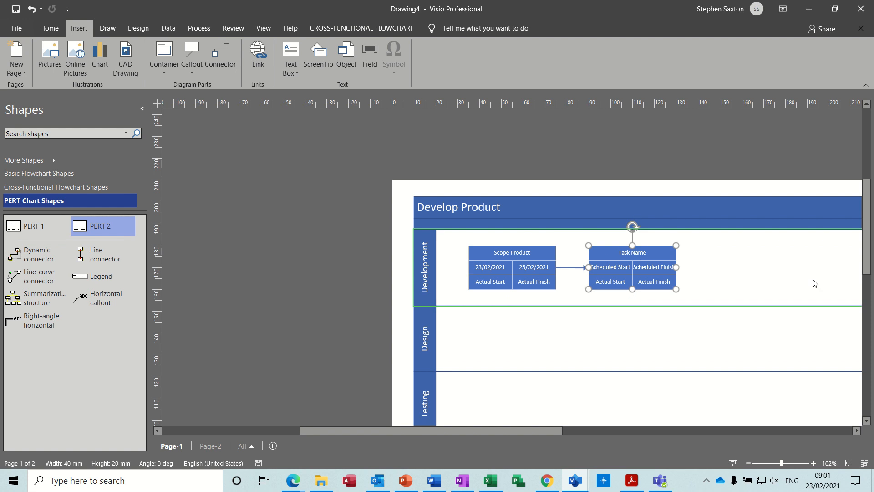
pyautogui.write('Go')
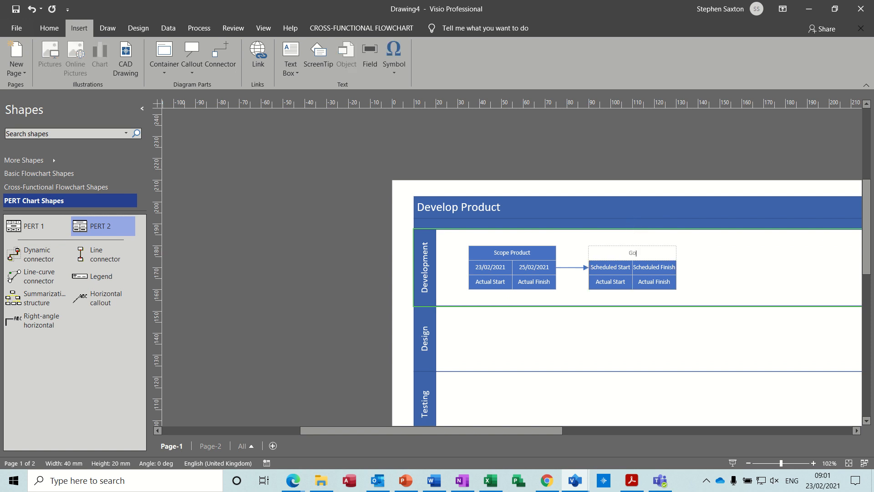
pyautogui.write(' No Go status')
pyautogui.click(613, 269)
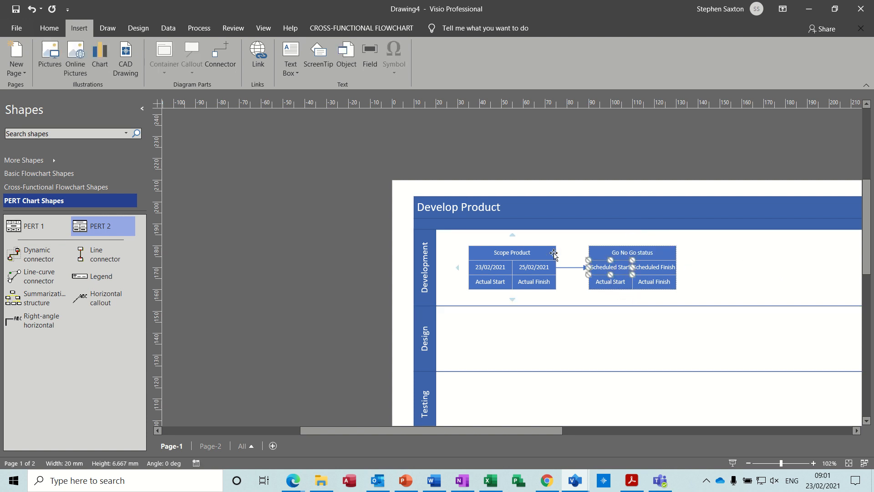
# Step: Fill both Development lane tasks, Scope Product and Go No Go status, with dark orange
pyautogui.click(527, 253)
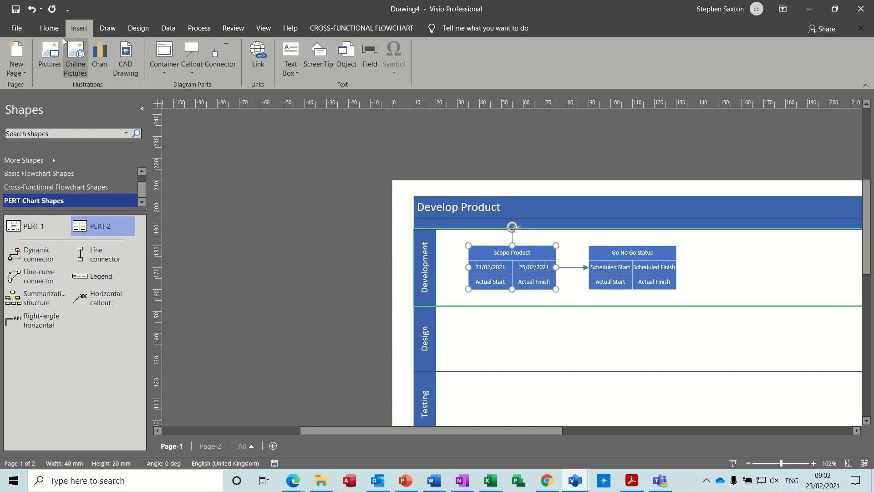
pyautogui.click(50, 29)
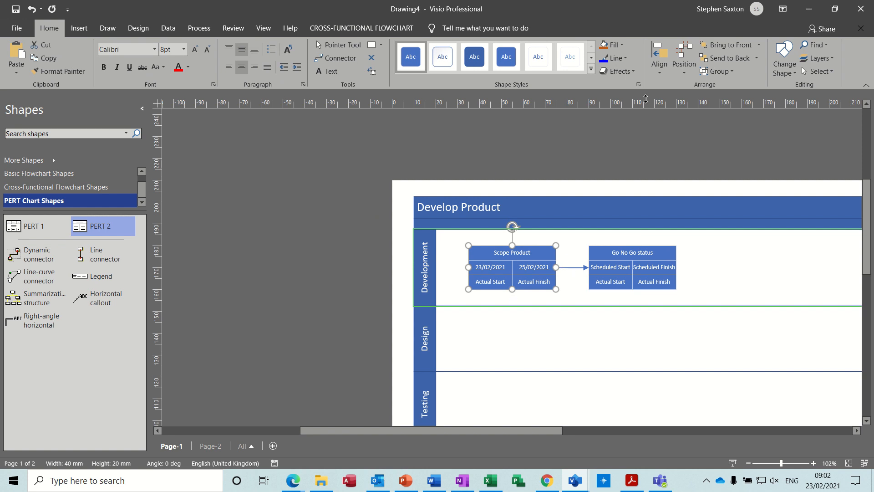
pyautogui.keyDown('shift'); pyautogui.click(614, 251); pyautogui.keyUp('shift')
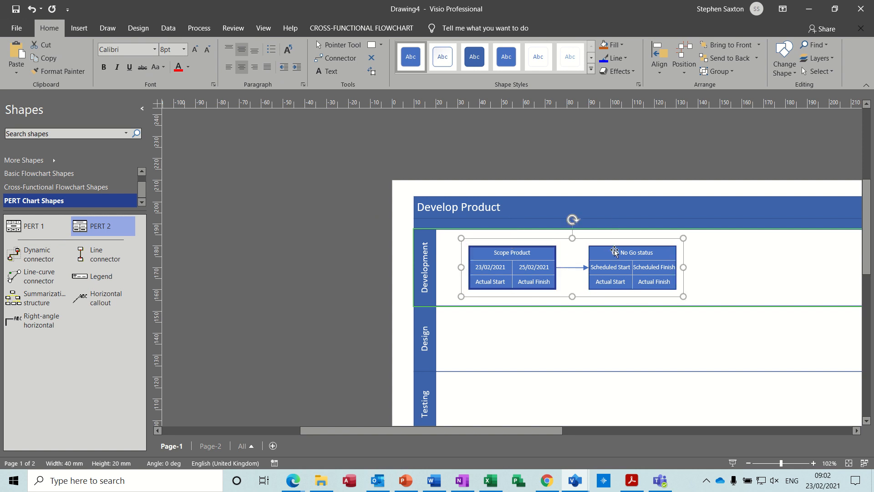
pyautogui.click(609, 49)
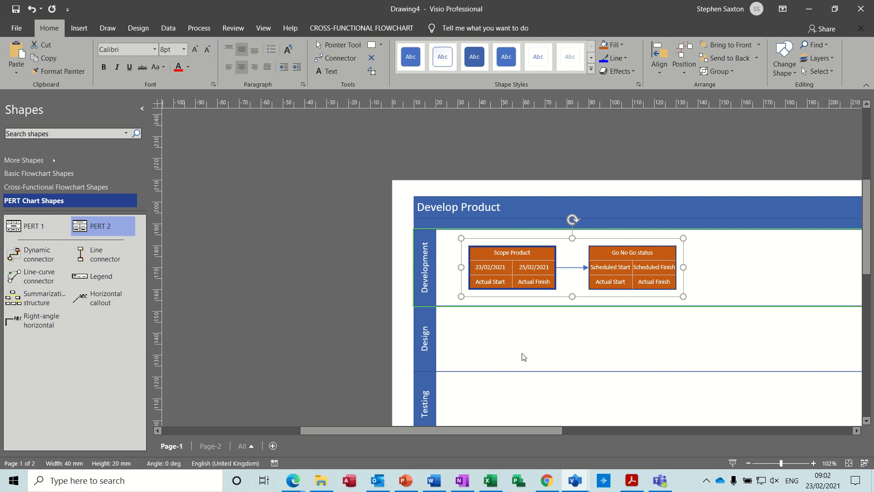
pyautogui.click(493, 337)
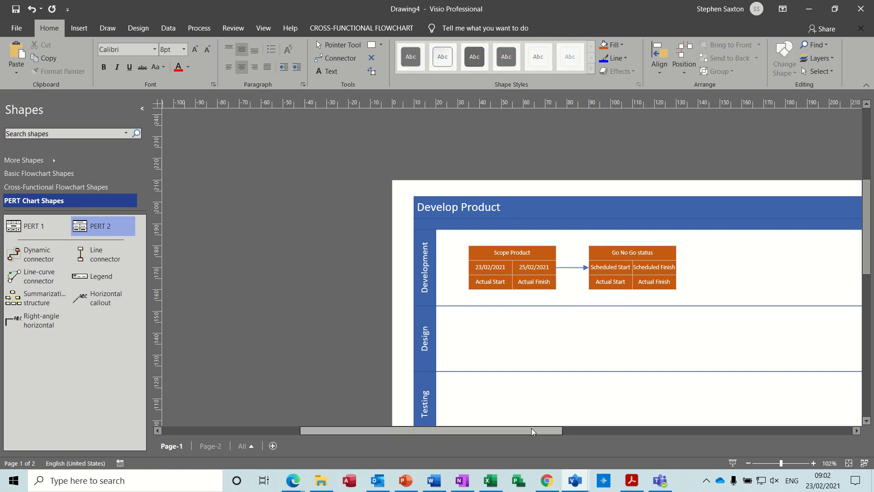
# Step: Place a PERT 2 shape in the Design lane directly below Go No Go status and name it "Design"
pyautogui.moveTo(531, 428); pyautogui.dragTo(583, 431)
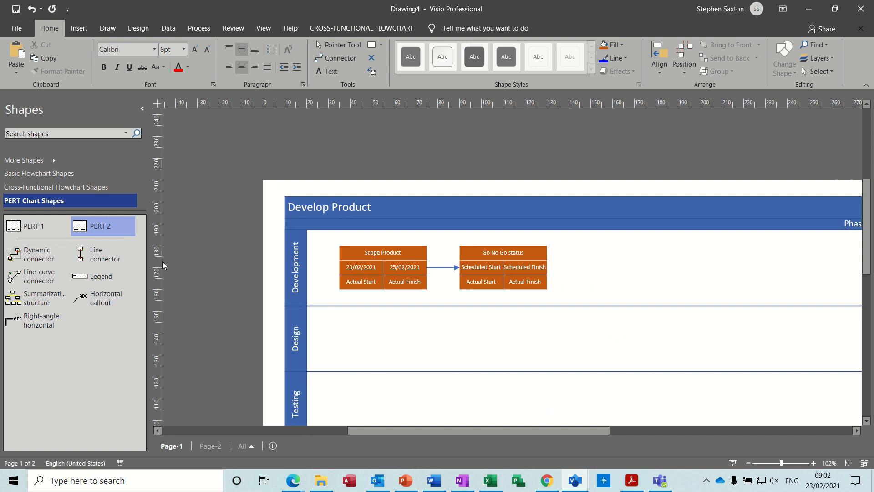
pyautogui.moveTo(114, 226); pyautogui.dragTo(503, 346)
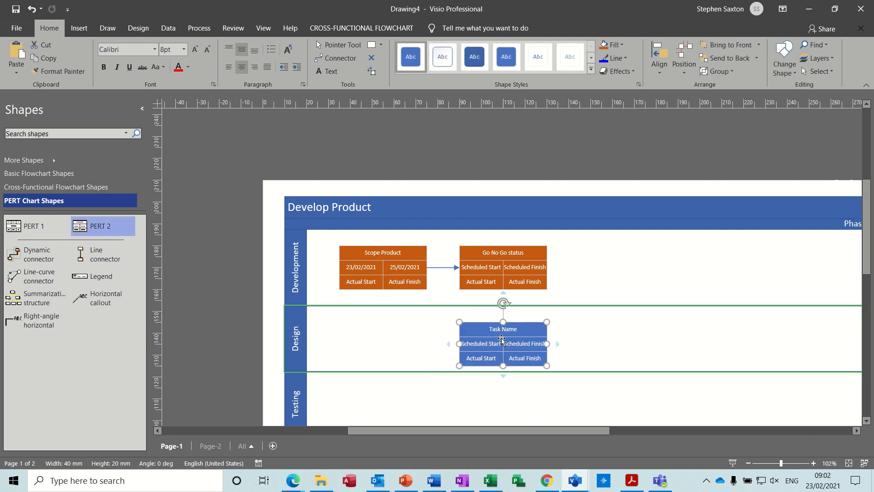
pyautogui.doubleClick(502, 328)
pyautogui.write('Design')
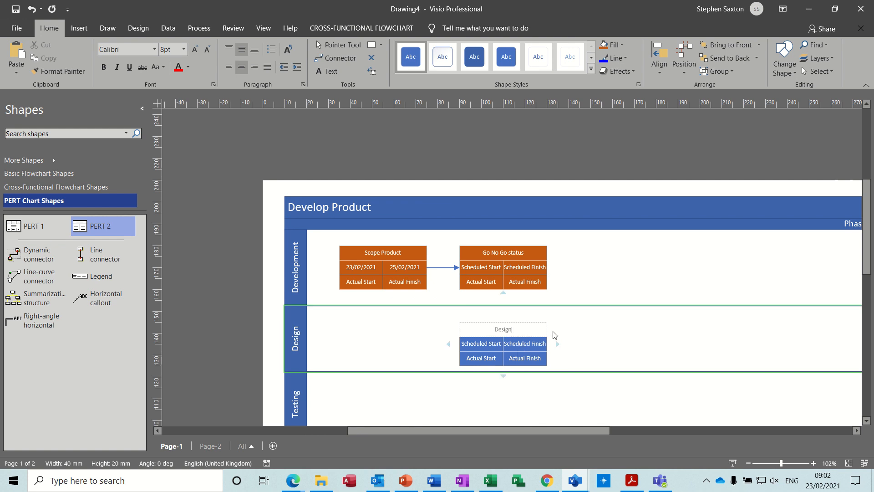
pyautogui.moveTo(503, 300)
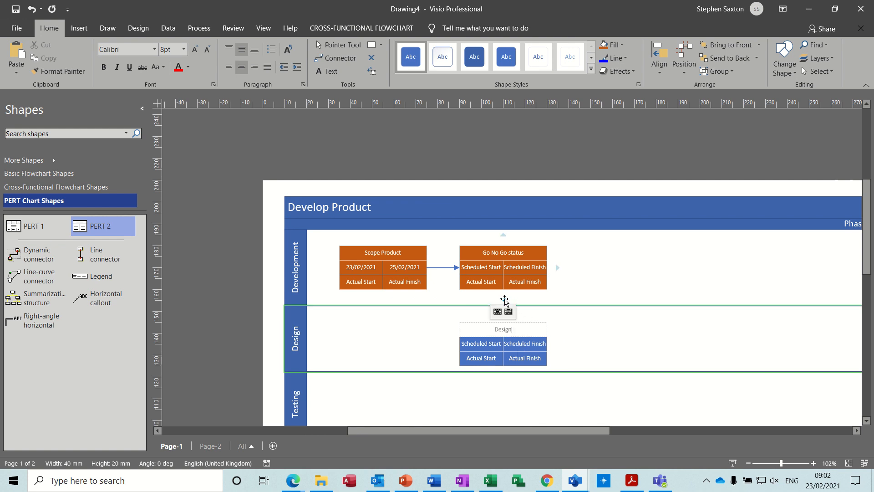
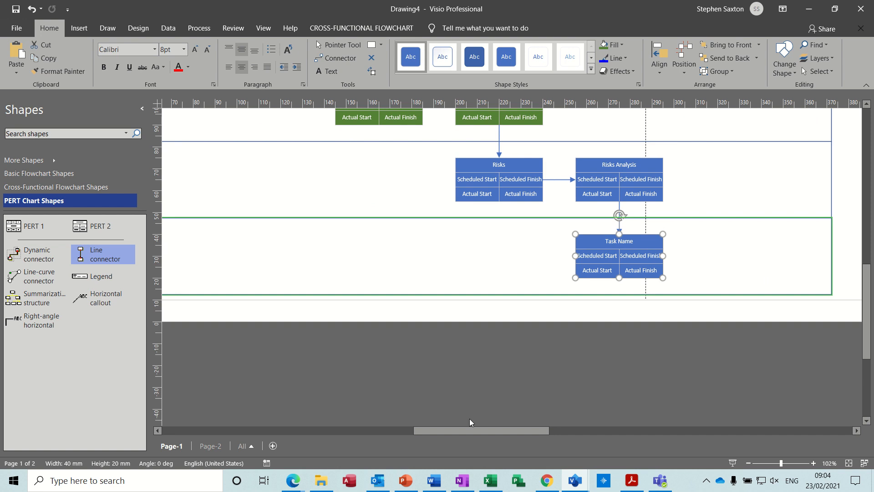
# Step: Name the first Marketing lane task "Market product" and add a connected PERT 2 task after it named "Selling"
pyautogui.moveTo(464, 430)
pyautogui.mouseDown()
pyautogui.moveTo(381, 434)
pyautogui.moveTo(481, 434)
pyautogui.mouseUp()
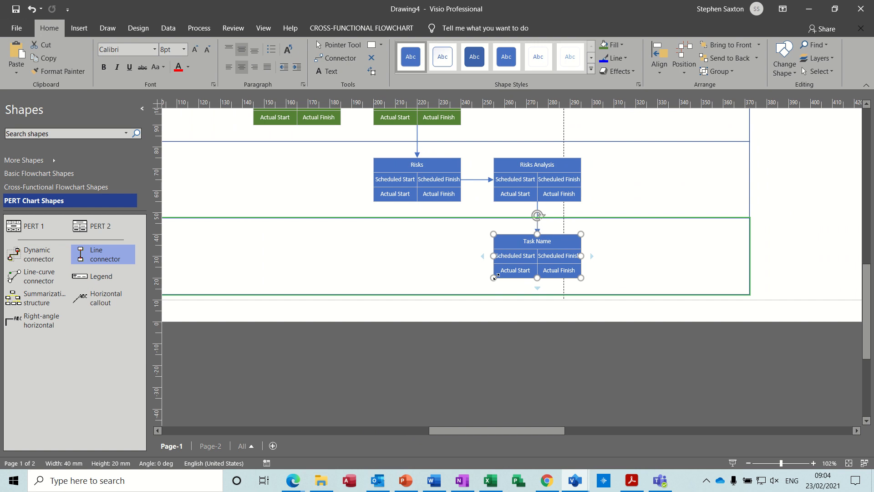
pyautogui.write('Marke')
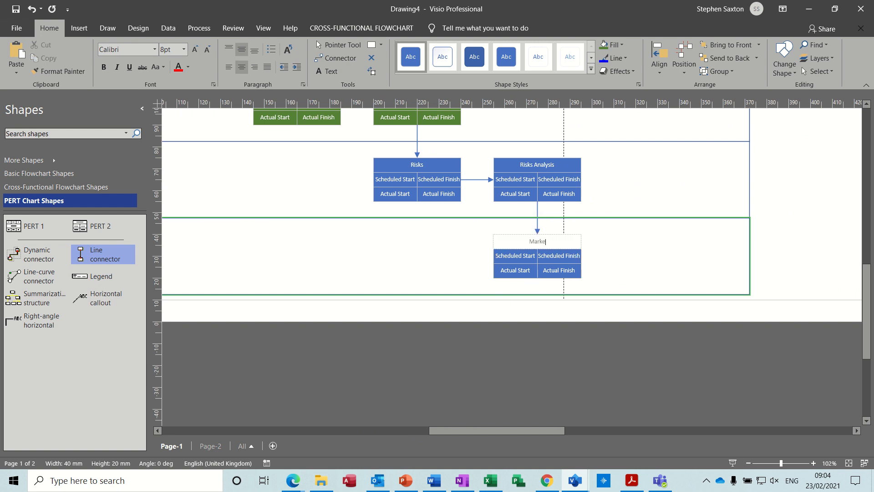
pyautogui.write('t product')
pyautogui.click(602, 263)
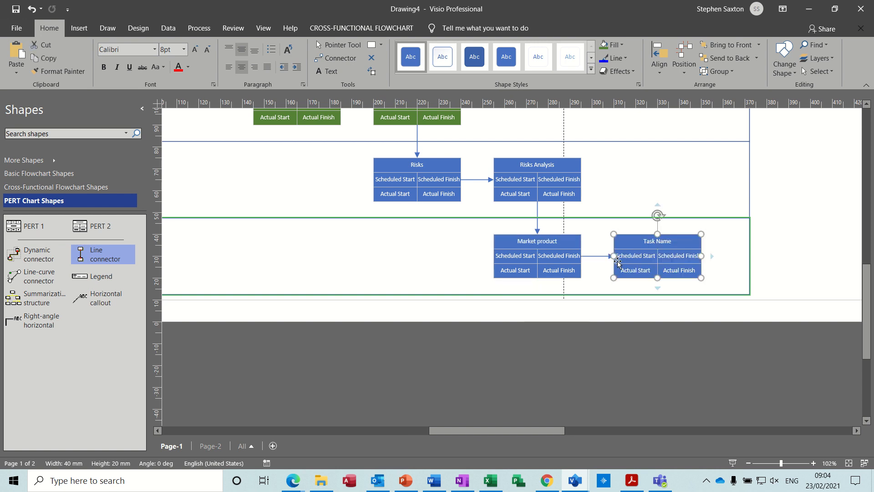
pyautogui.write('Selling')
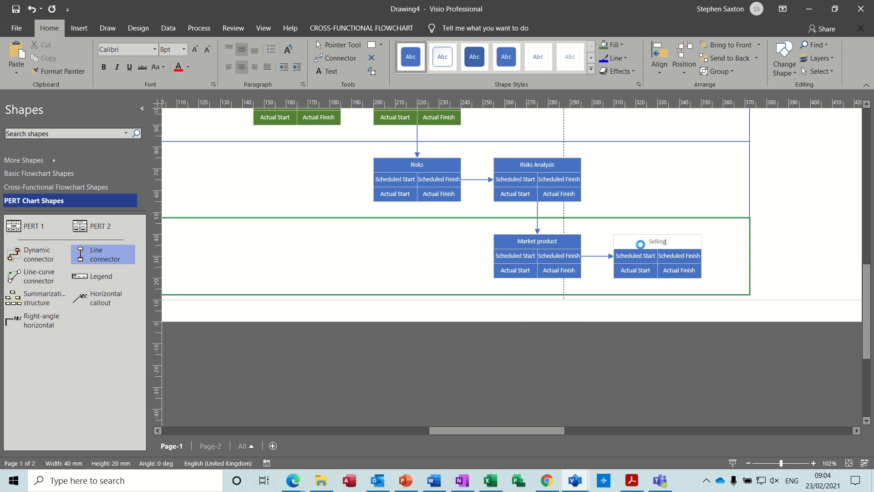
# Step: Add a connected PERT 2 task after Selling in the Marketing lane and name it "Review project"
pyautogui.click(723, 262)
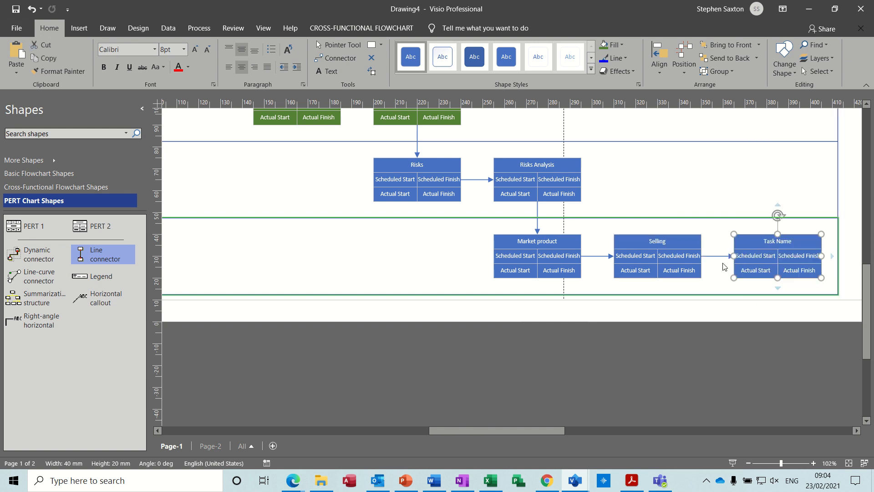
pyautogui.write('Re')
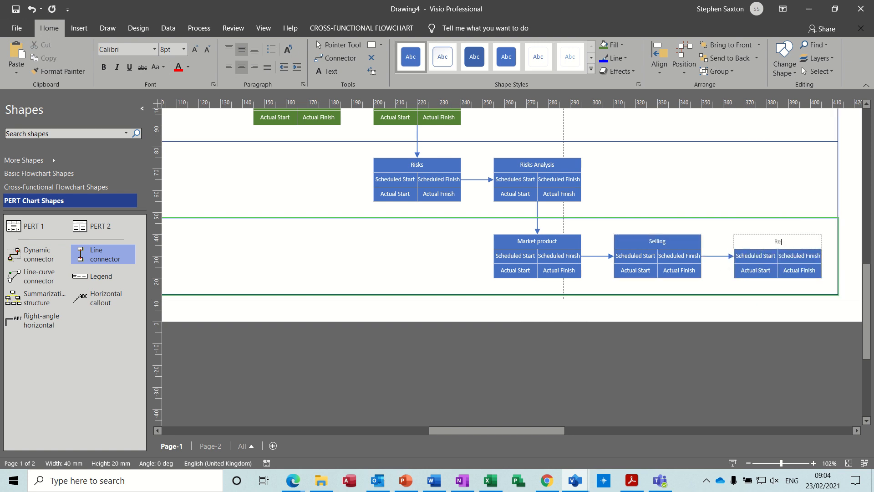
pyautogui.write('view product')
pyautogui.press('BackSpace')
pyautogui.press('BackSpace')
pyautogui.press('BackSpace')
pyautogui.press('BackSpace')
pyautogui.write('ject')
pyautogui.press('Escape')
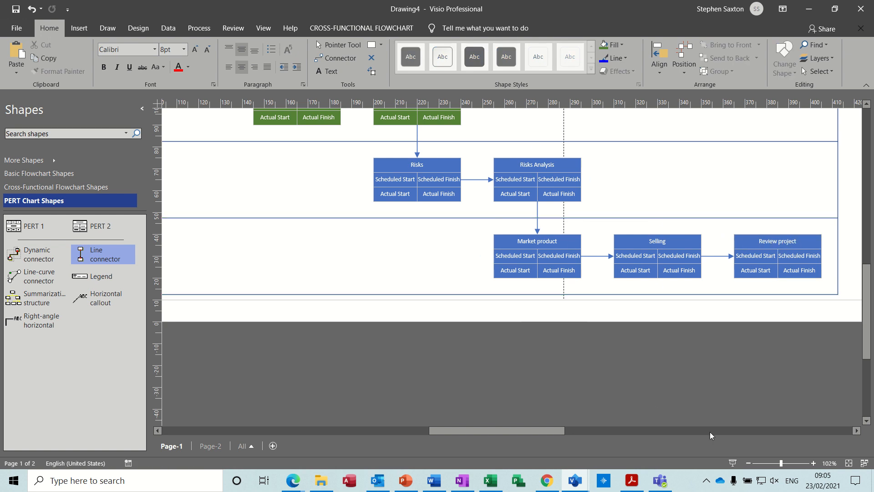
# Step: Fill all three Marketing lane tasks, Market product, Selling and Review project, with the standard light blue
pyautogui.click(747, 463)
pyautogui.click(747, 463)
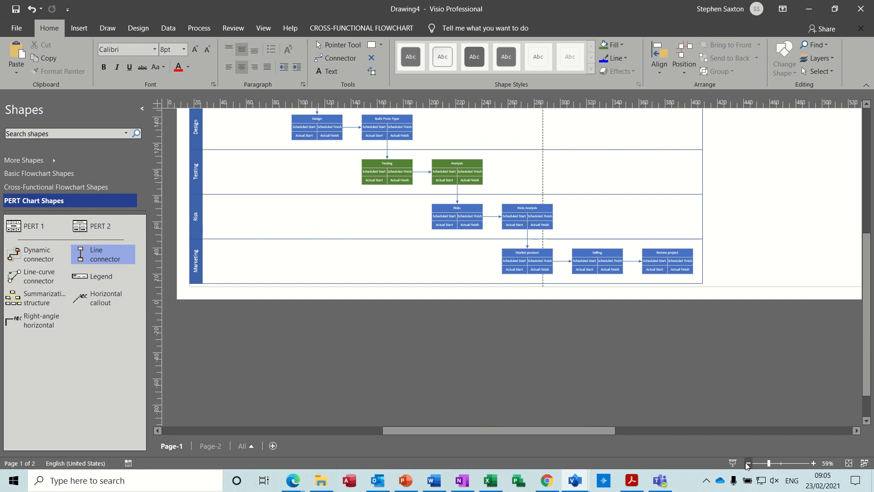
pyautogui.click(748, 463)
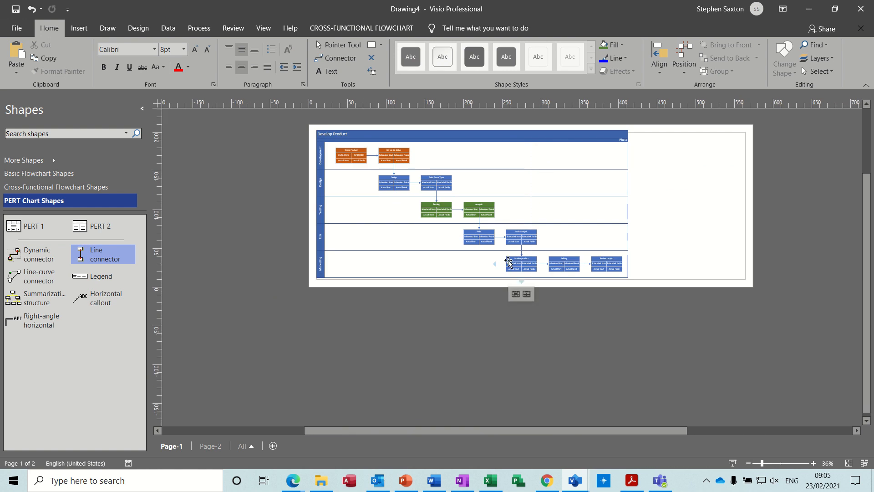
pyautogui.click(532, 267)
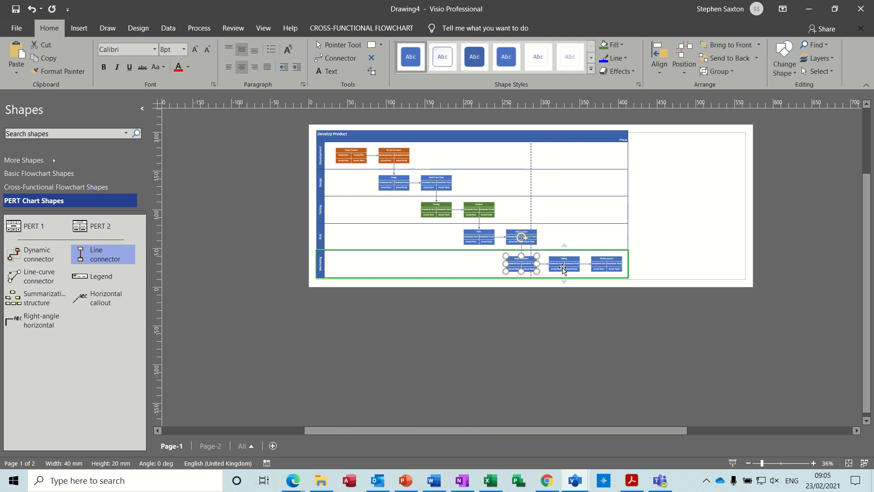
pyautogui.keyDown('shift'); pyautogui.click(598, 268); pyautogui.keyUp('shift')
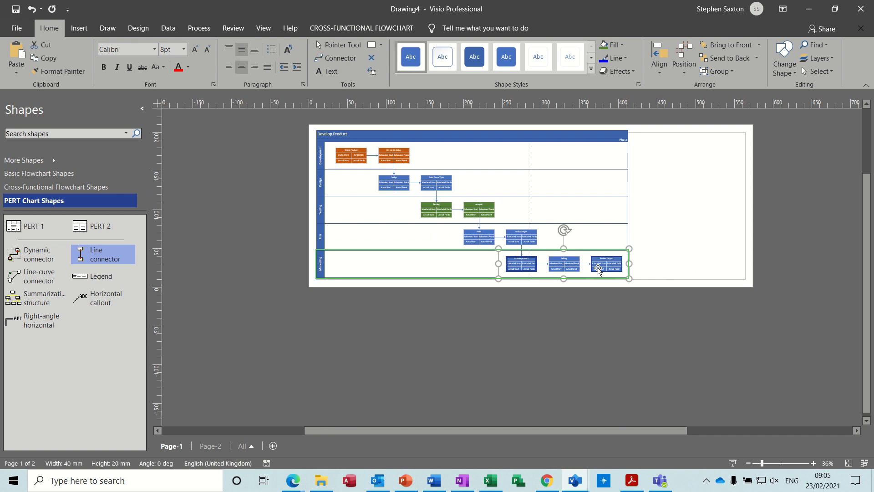
pyautogui.click(622, 45)
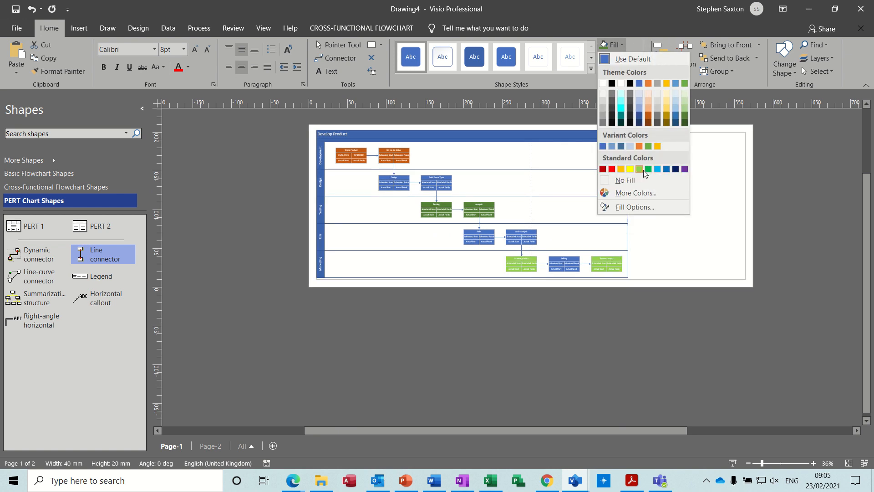
pyautogui.click(657, 169)
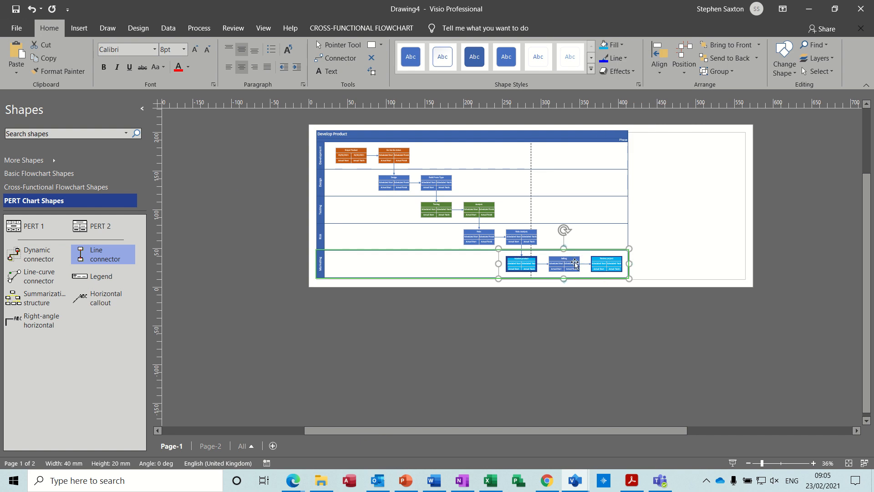
pyautogui.click(415, 273)
pyautogui.click(555, 264)
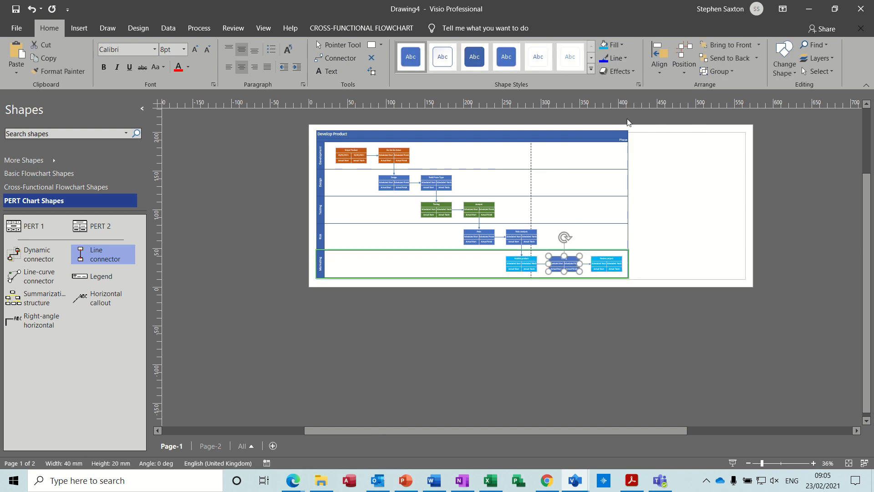
pyautogui.click(606, 45)
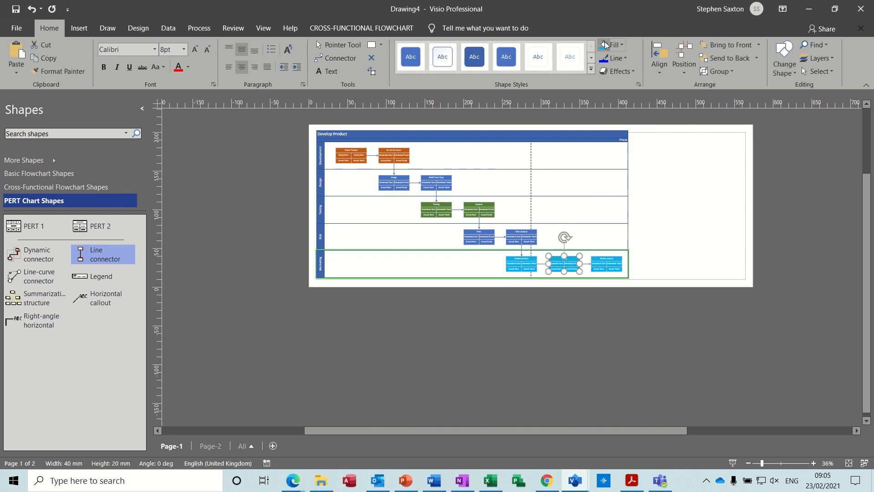
pyautogui.click(420, 261)
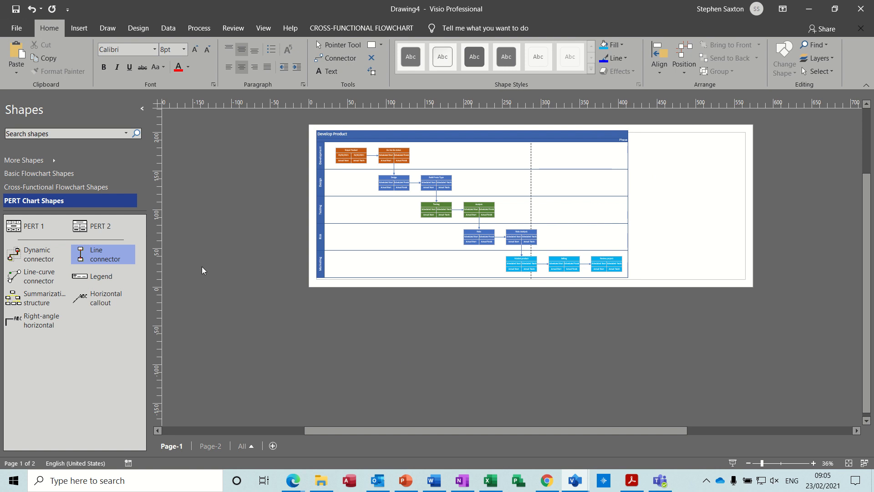
# Step: Add an off-page reference beside the Marketing lane linked to existing Page-2, and move its counterpart on Page-2 below the swimlanes
pyautogui.click(65, 188)
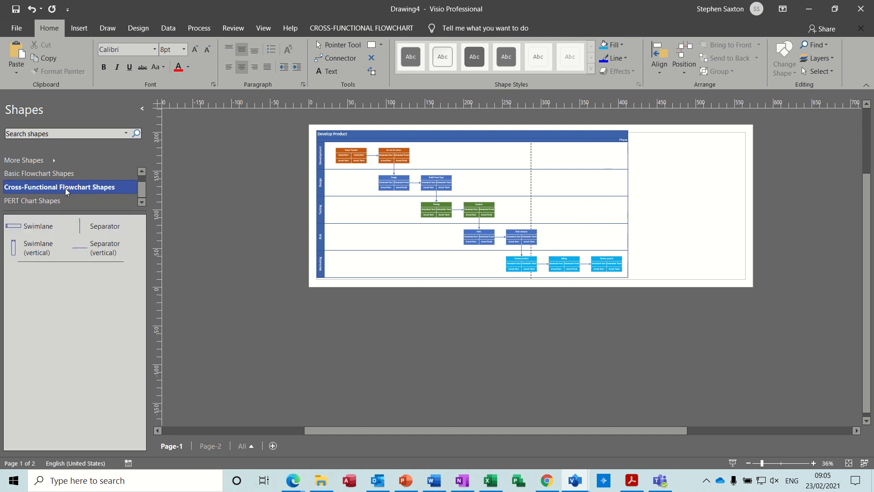
pyautogui.click(57, 174)
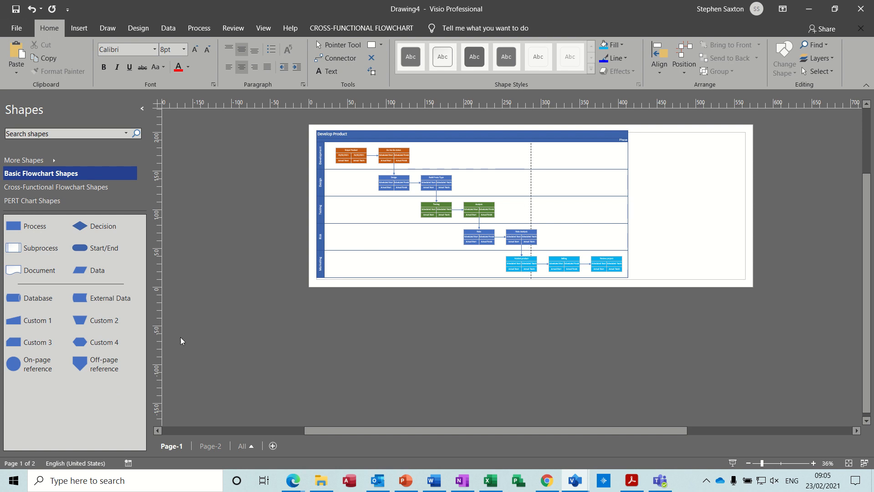
pyautogui.moveTo(97, 364); pyautogui.dragTo(646, 276)
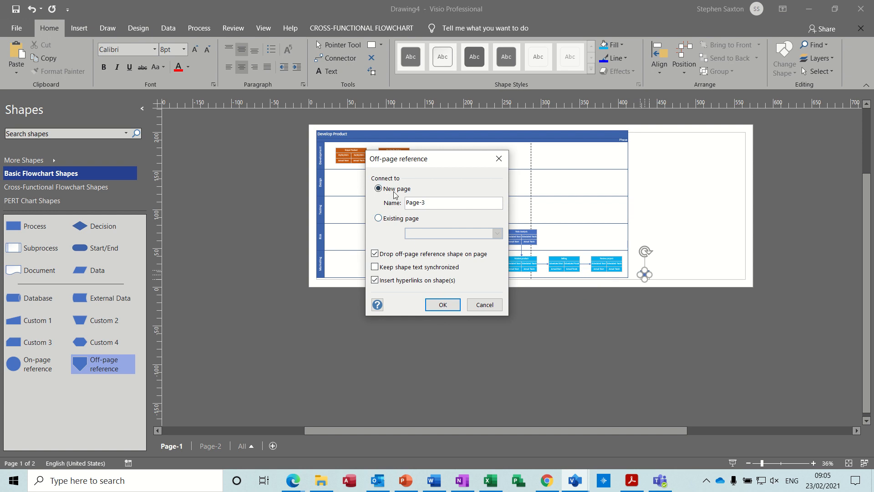
pyautogui.click(379, 219)
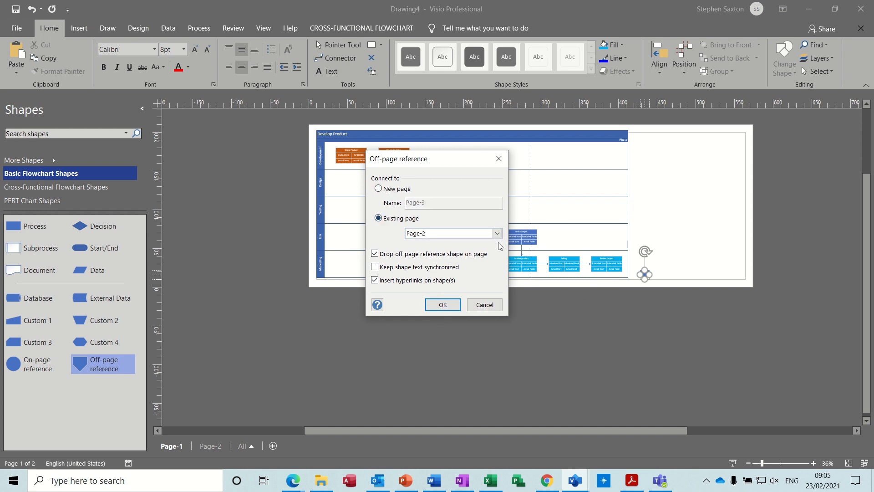
pyautogui.click(497, 234)
pyautogui.click(498, 243)
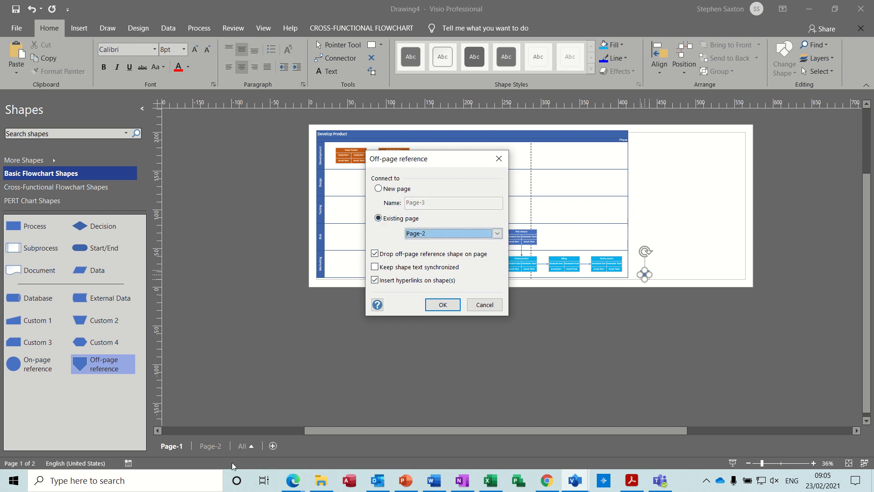
pyautogui.click(440, 305)
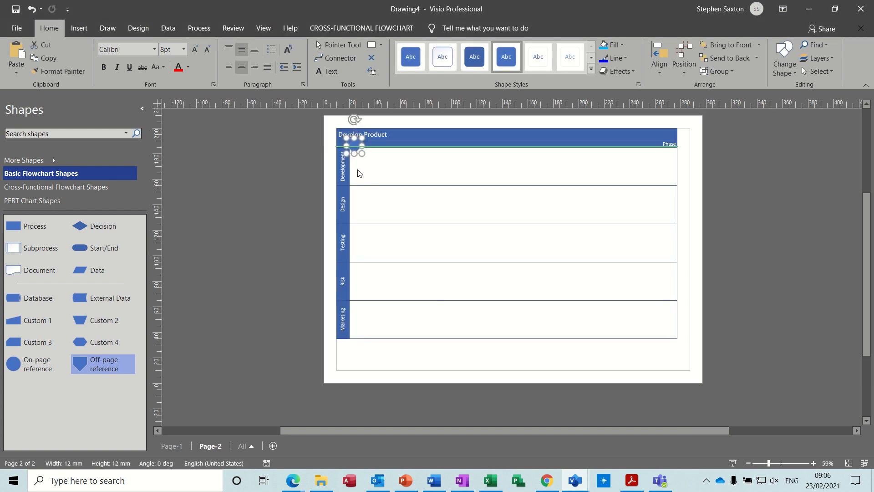
pyautogui.moveTo(351, 146); pyautogui.dragTo(342, 360)
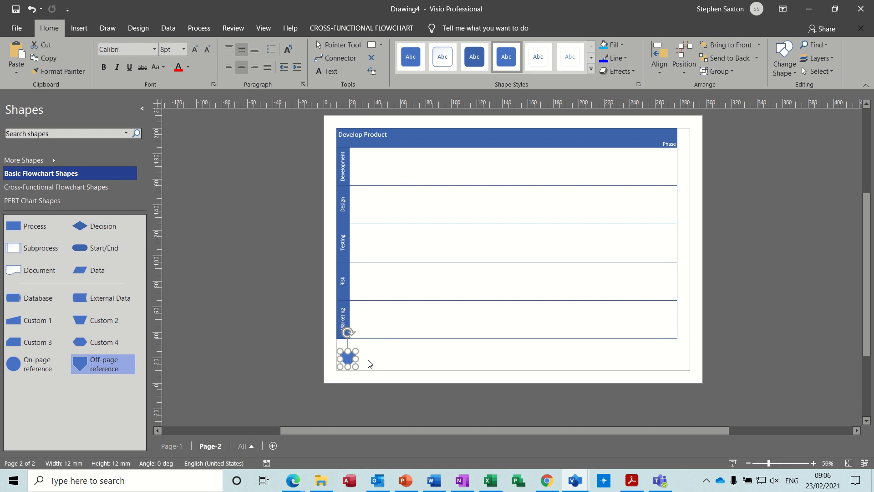
pyautogui.press('Escape')
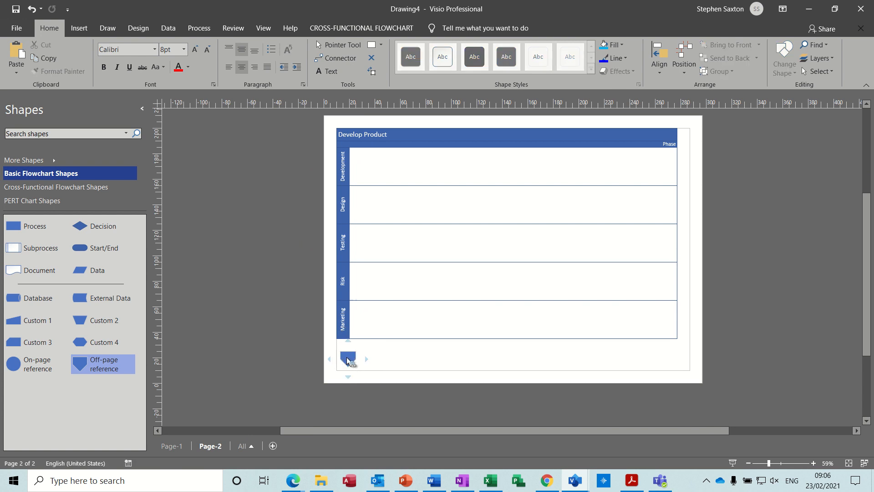
# Step: Test the off-page references by following the link from Page-2 to Page-1 and back to Page-2
pyautogui.click(348, 361)
pyautogui.click(385, 362)
pyautogui.doubleClick(348, 359)
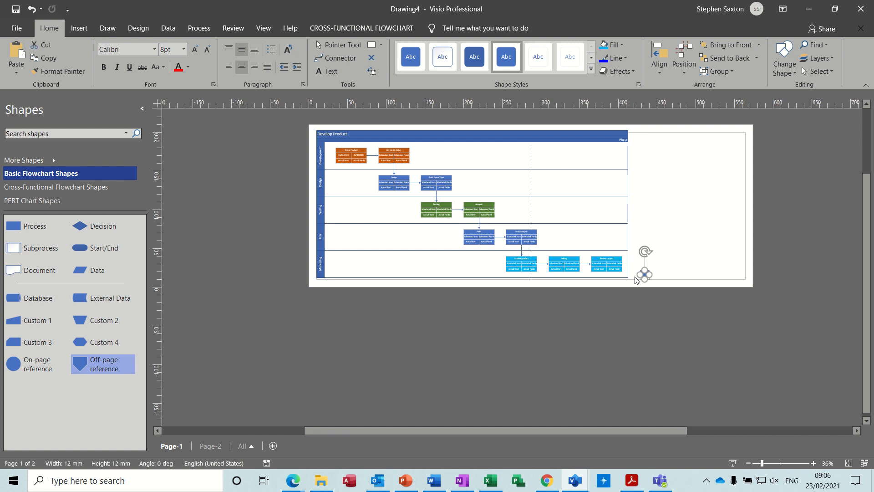
pyautogui.click(813, 462)
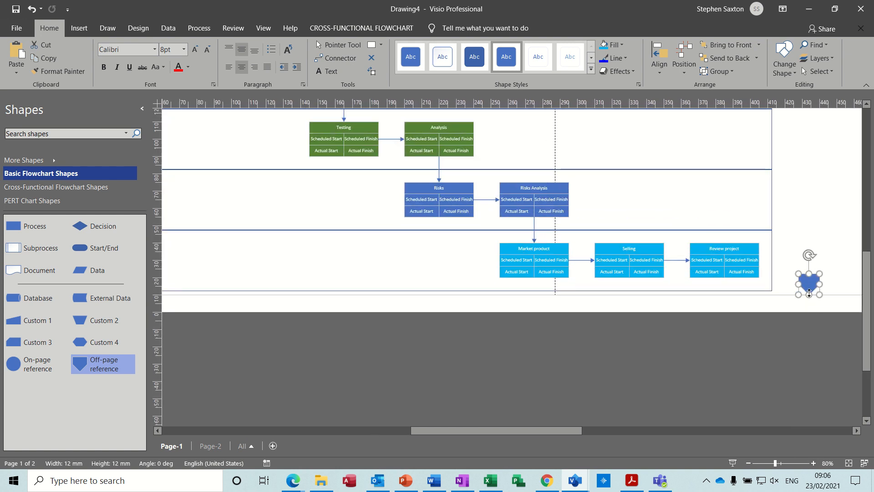
pyautogui.doubleClick(809, 287)
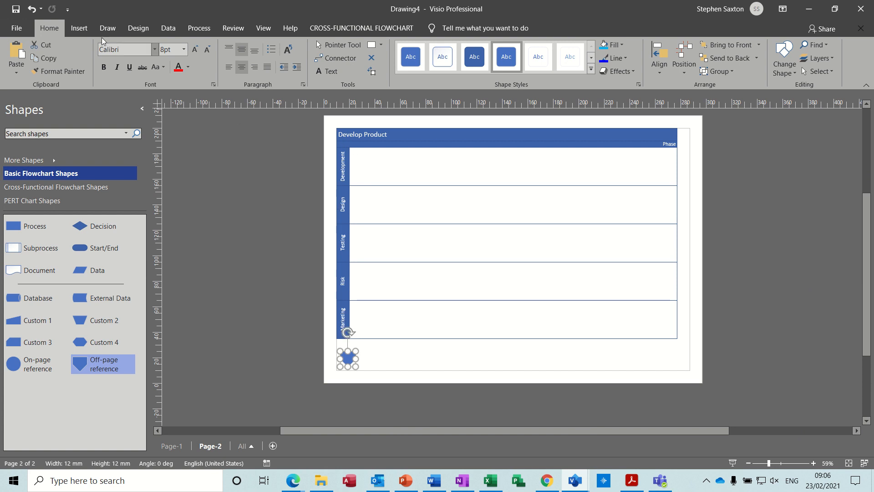
# Step: Review the options for adding a new page, including Duplicate This Page
pyautogui.click(77, 29)
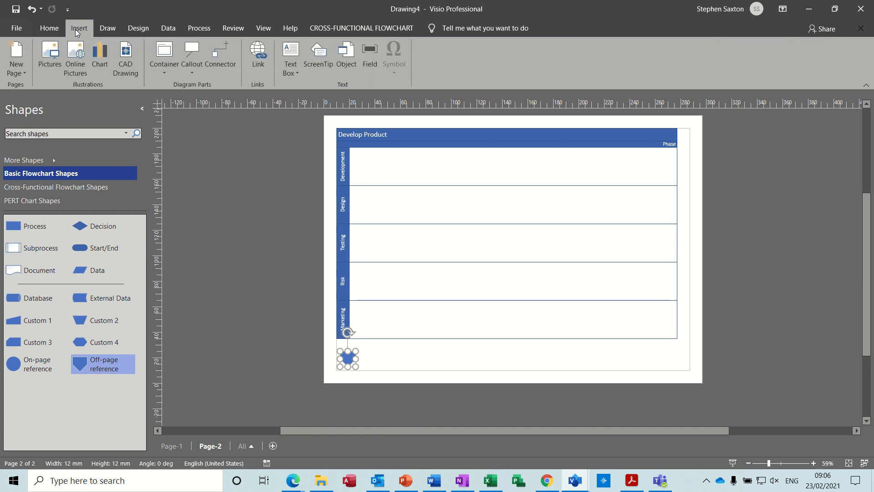
pyautogui.click(24, 74)
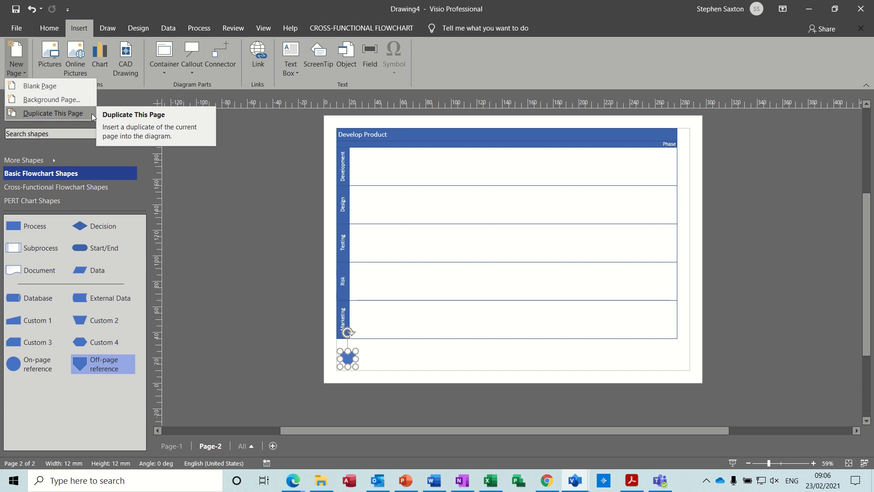
pyautogui.click(169, 447)
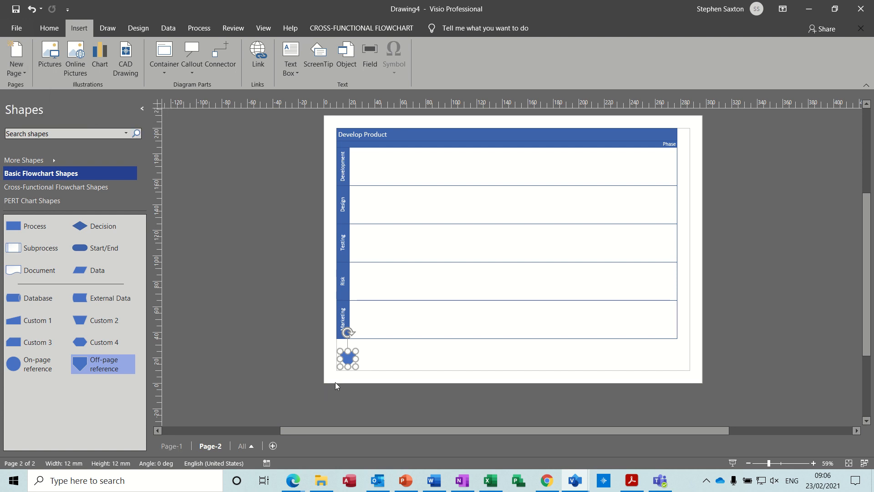
# Step: Widen the Develop Product swimlane diagram on Page-1 by extending its right edge past the second page break
pyautogui.click(169, 446)
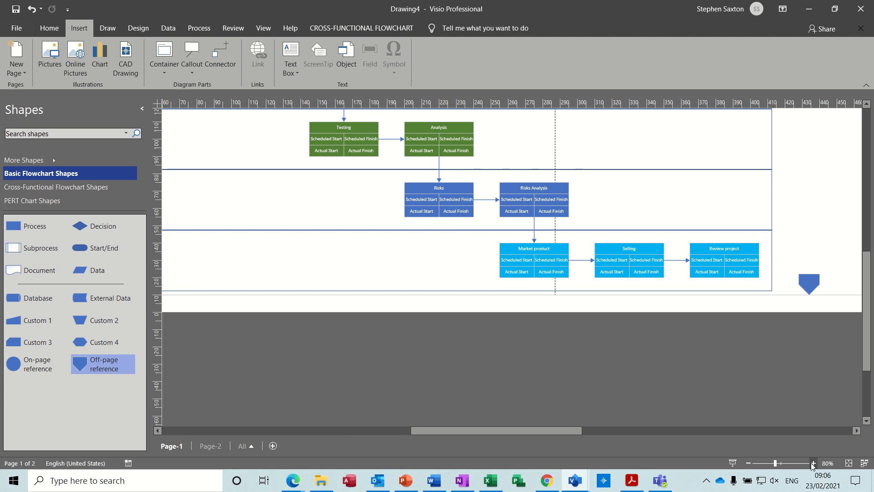
pyautogui.click(748, 463)
pyautogui.click(749, 463)
pyautogui.click(748, 463)
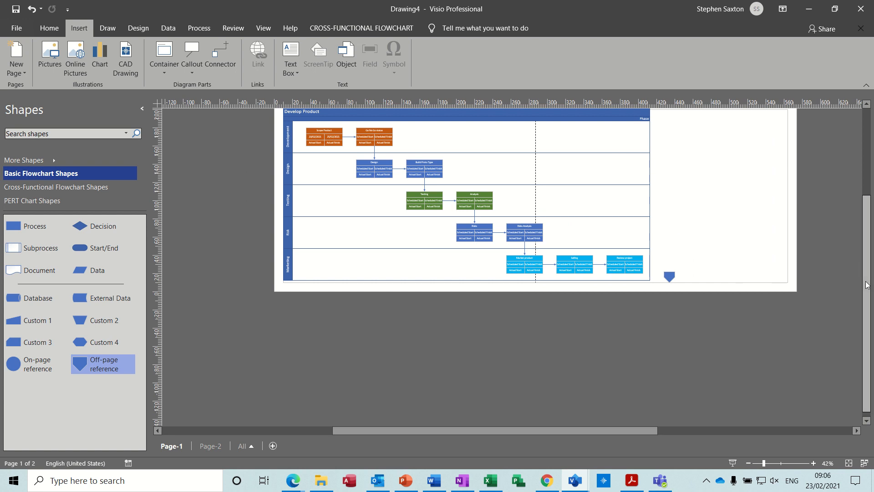
pyautogui.scroll(1, 866, 285)
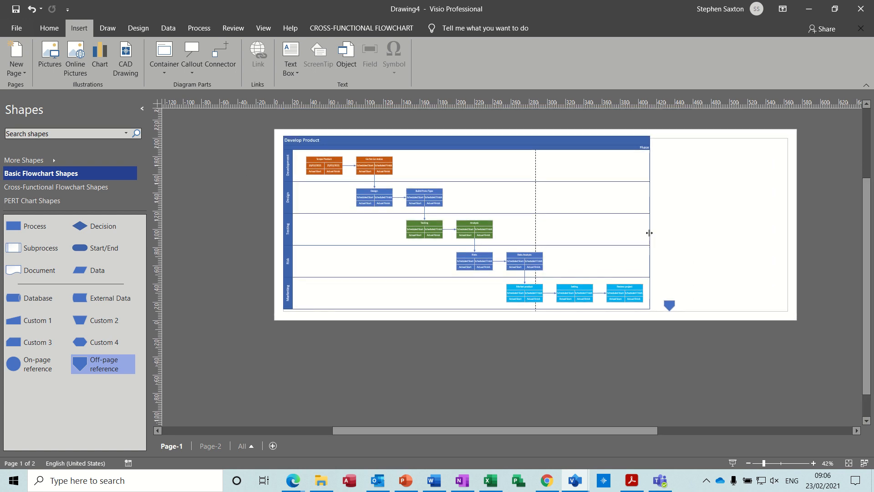
pyautogui.moveTo(649, 233); pyautogui.dragTo(839, 224)
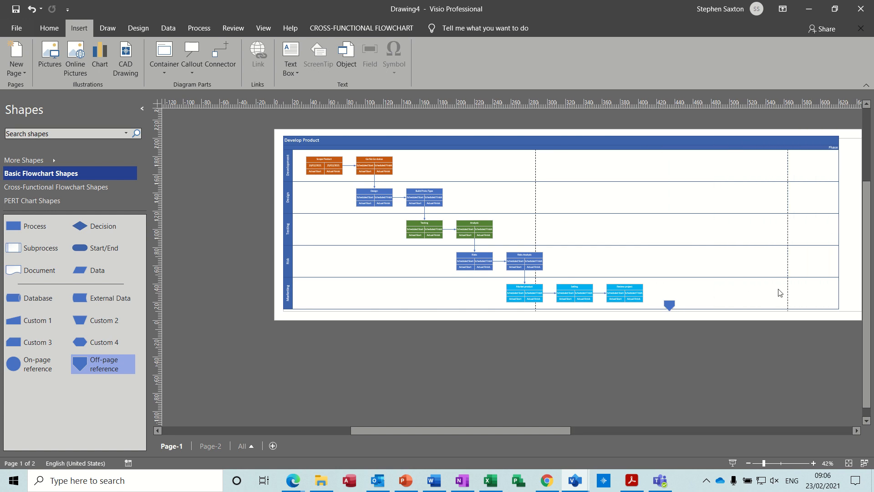
# Step: Delete the off-page reference shape from the Marketing lane on Page-1
pyautogui.click(34, 201)
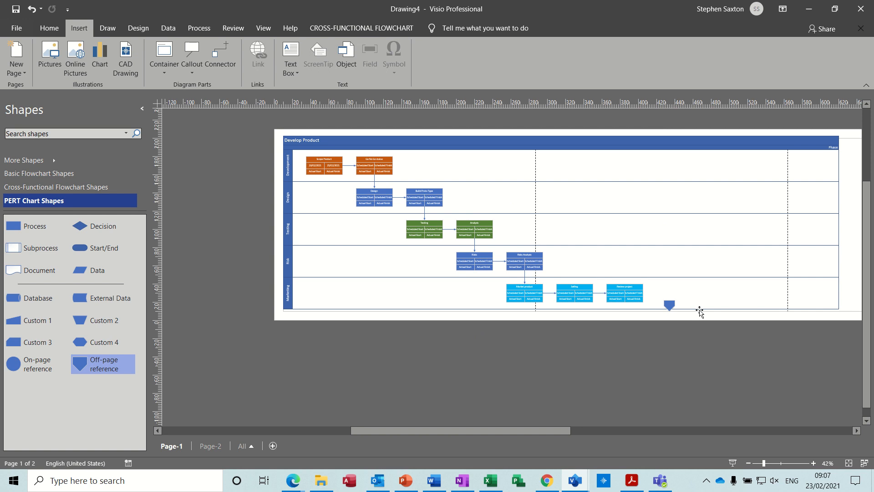
pyautogui.click(669, 304)
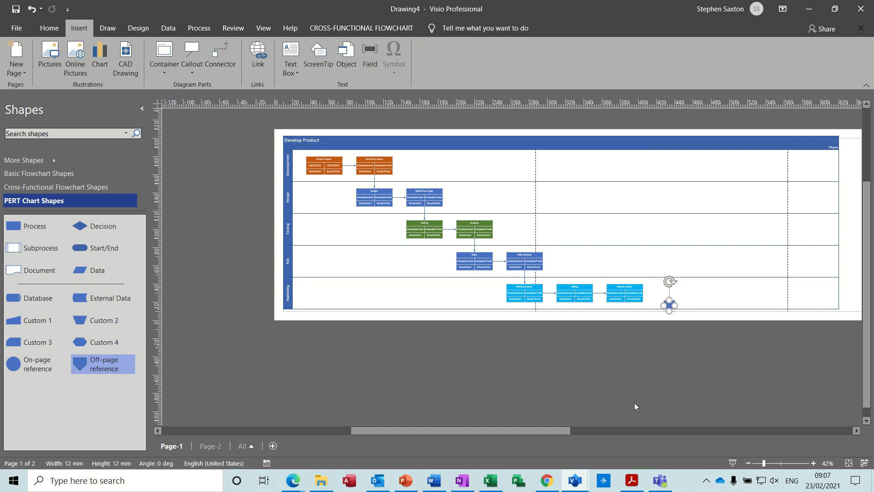
pyautogui.press('Delete')
# Step: Delete the off-page reference below the swimlanes on Page-2, and remove Page-2 from the drawing
pyautogui.click(210, 446)
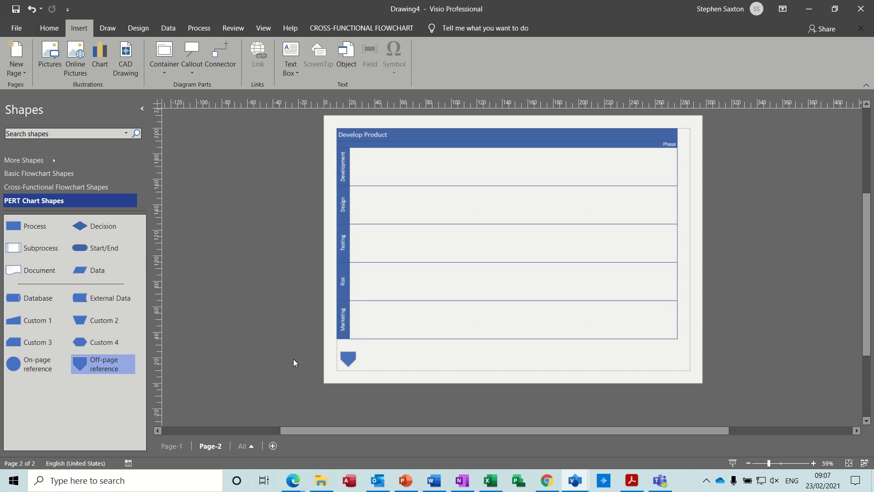
pyautogui.click(349, 361)
pyautogui.press('Delete')
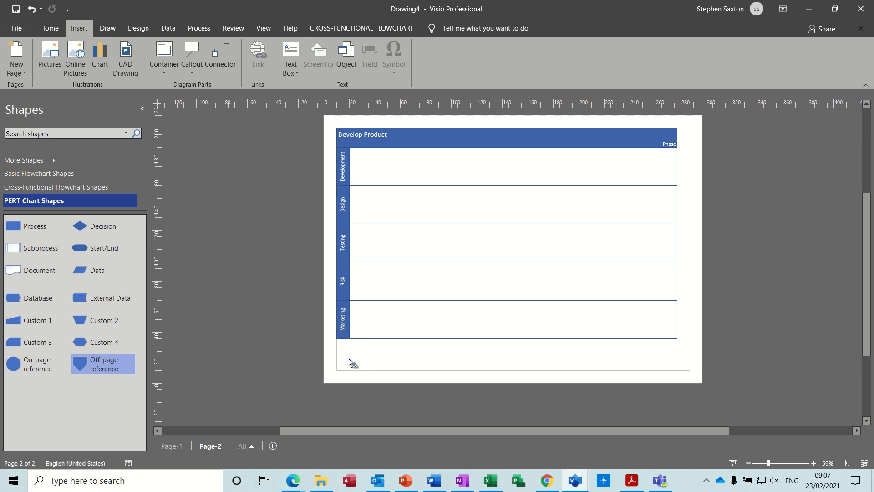
pyautogui.rightClick(212, 449)
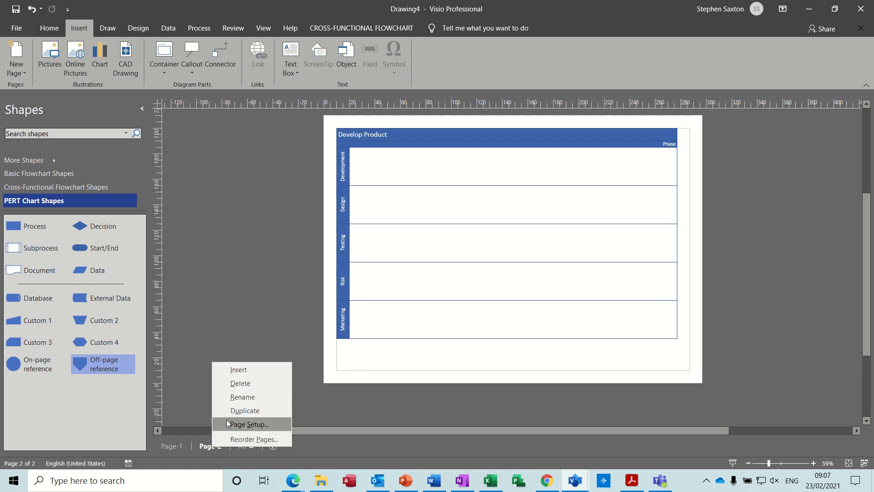
pyautogui.click(244, 385)
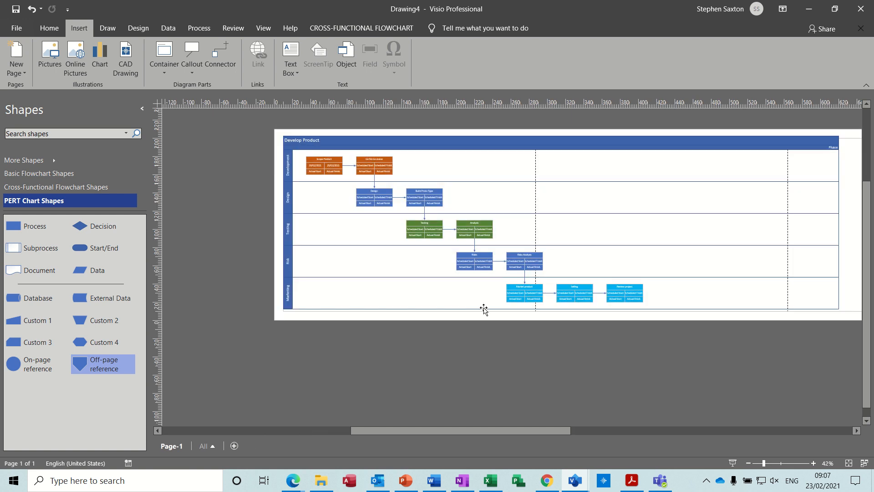